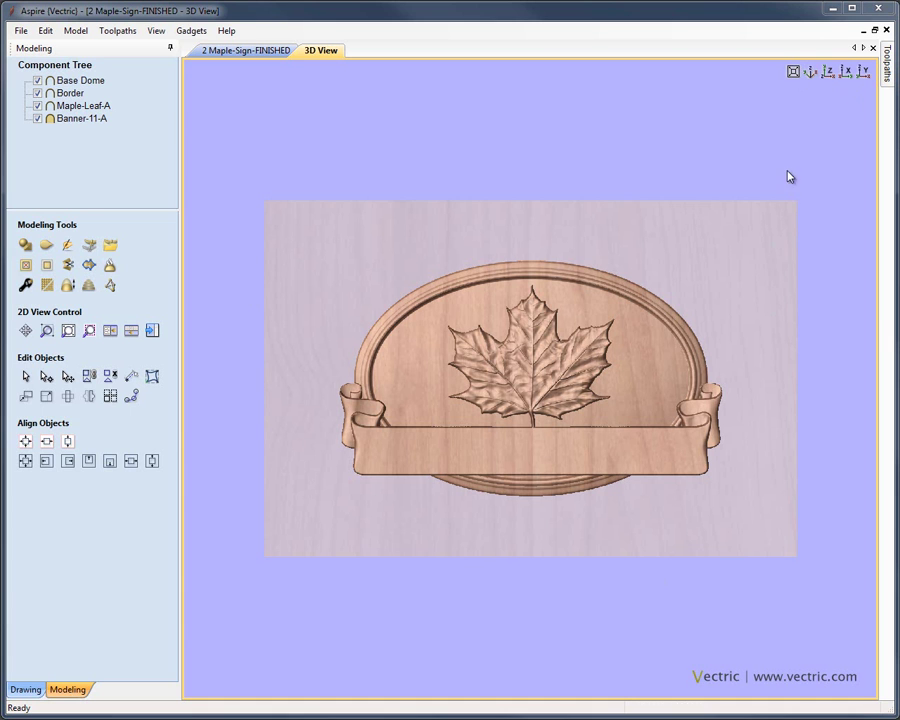
Show the domed maple leaf sign from the isometric 3D view.
left_click(811, 74)
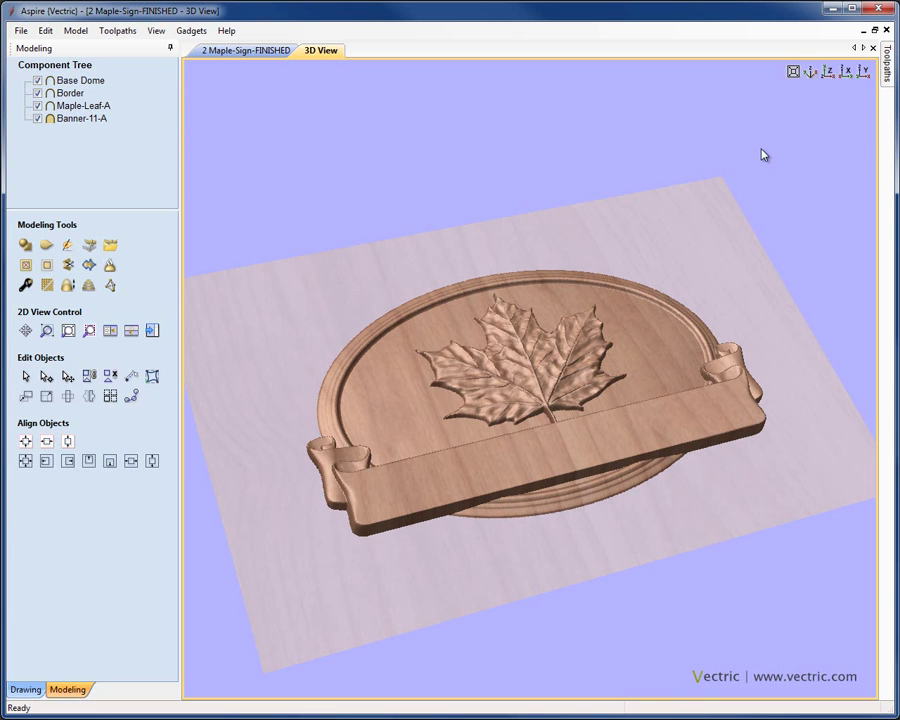
left_click(828, 76)
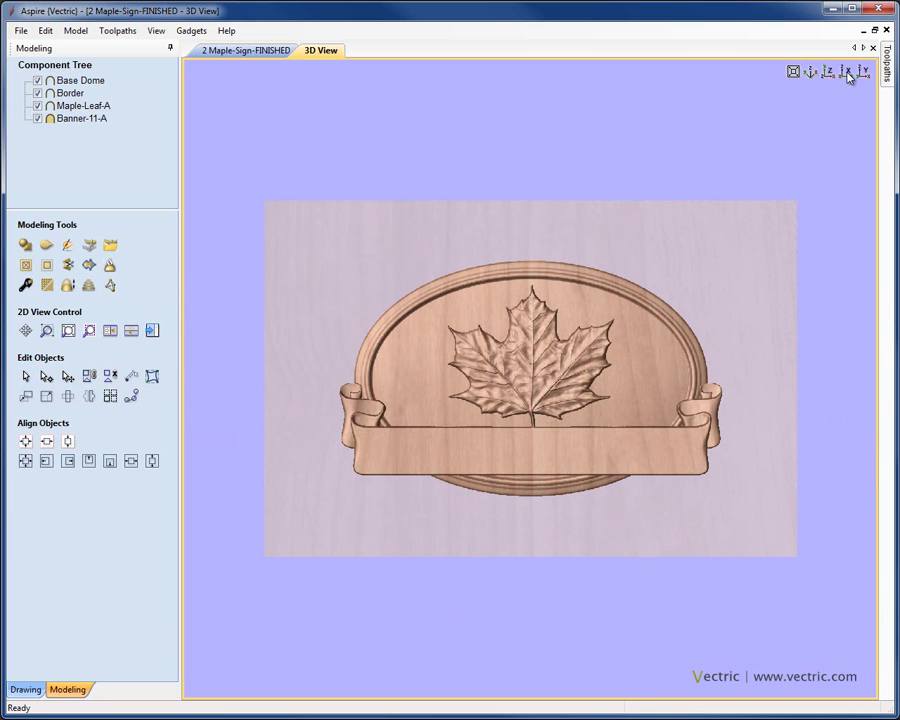
left_click(846, 74)
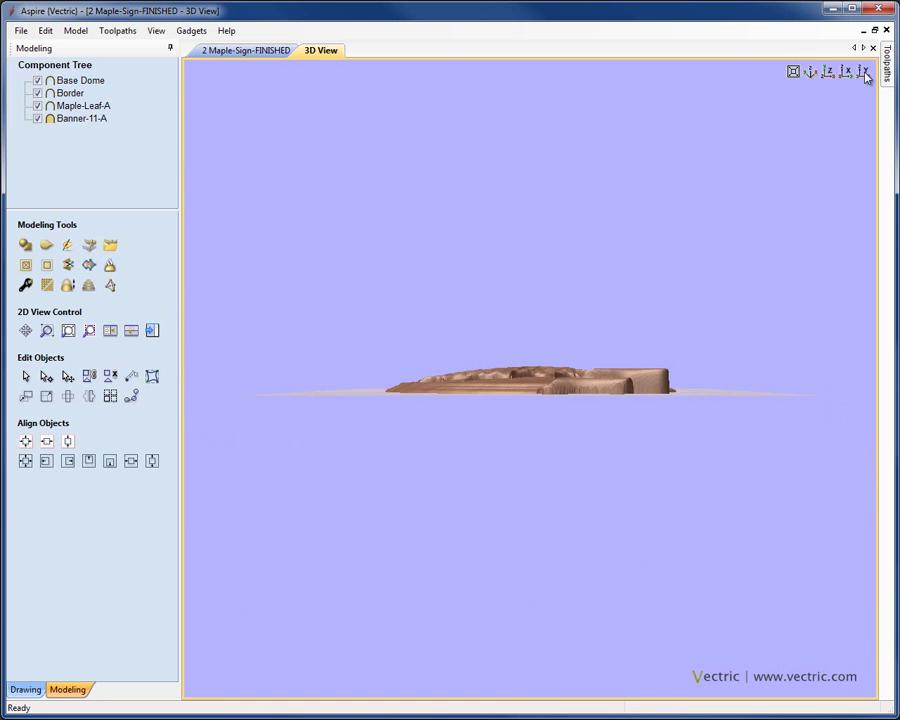
left_click(864, 74)
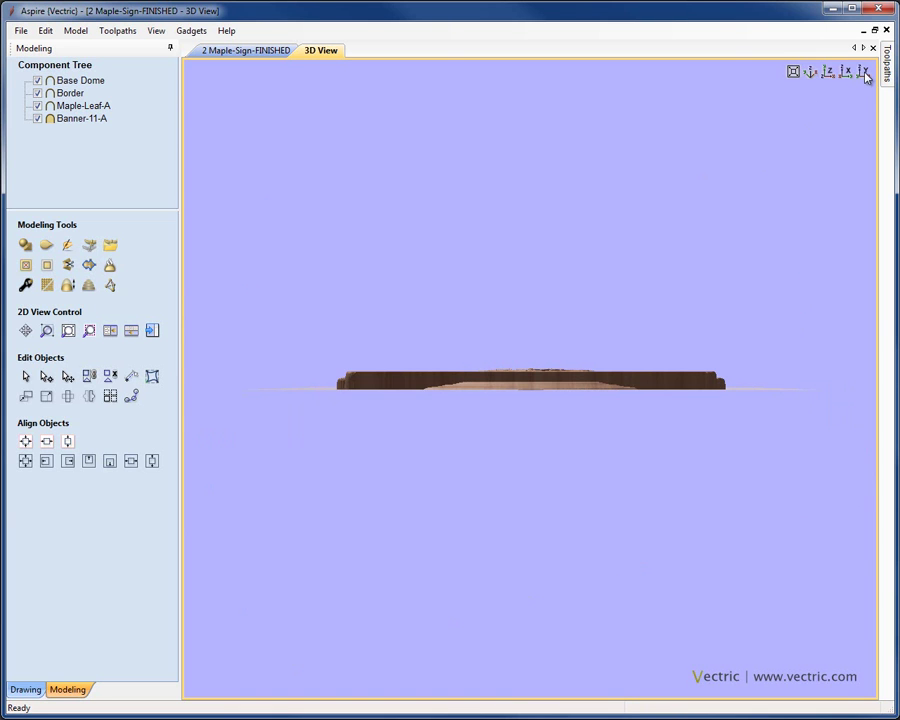
left_click(812, 74)
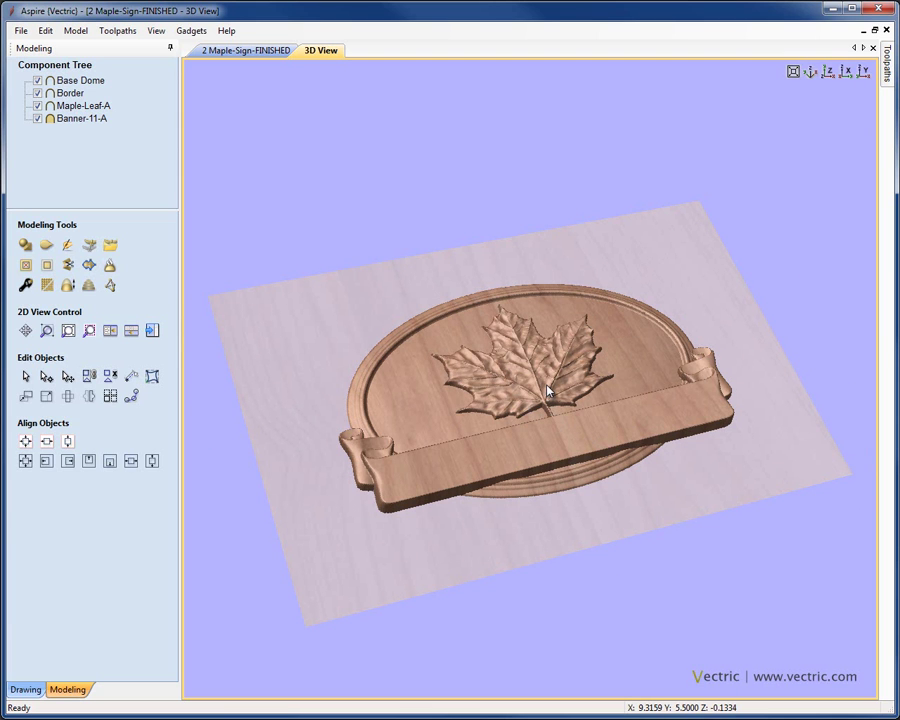
left_click_drag(548, 392, 485, 400)
left_click(811, 74)
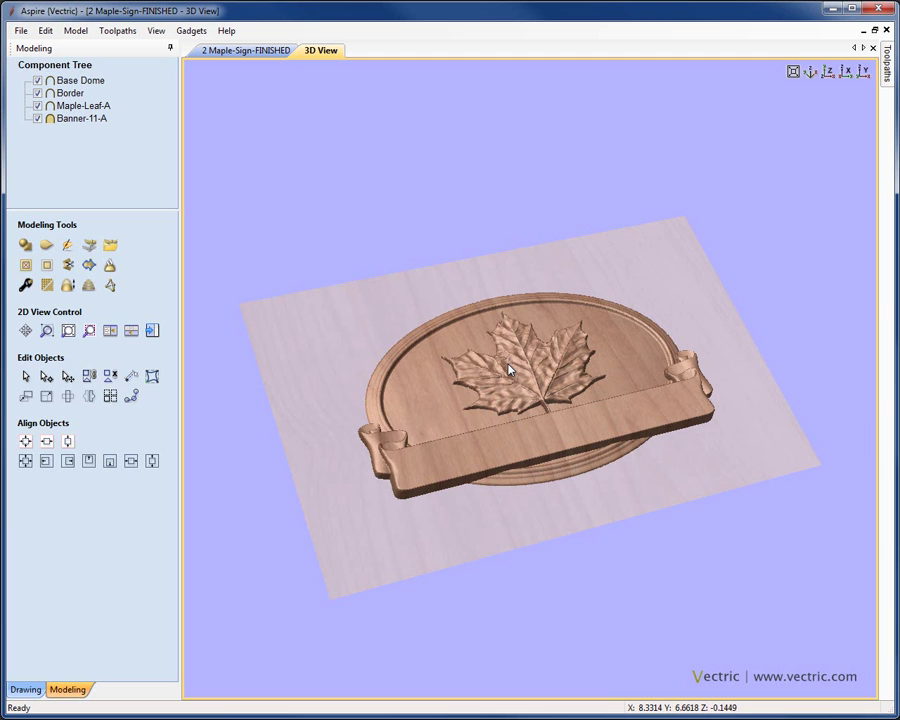
middle_click_drag(508, 370, 526, 416)
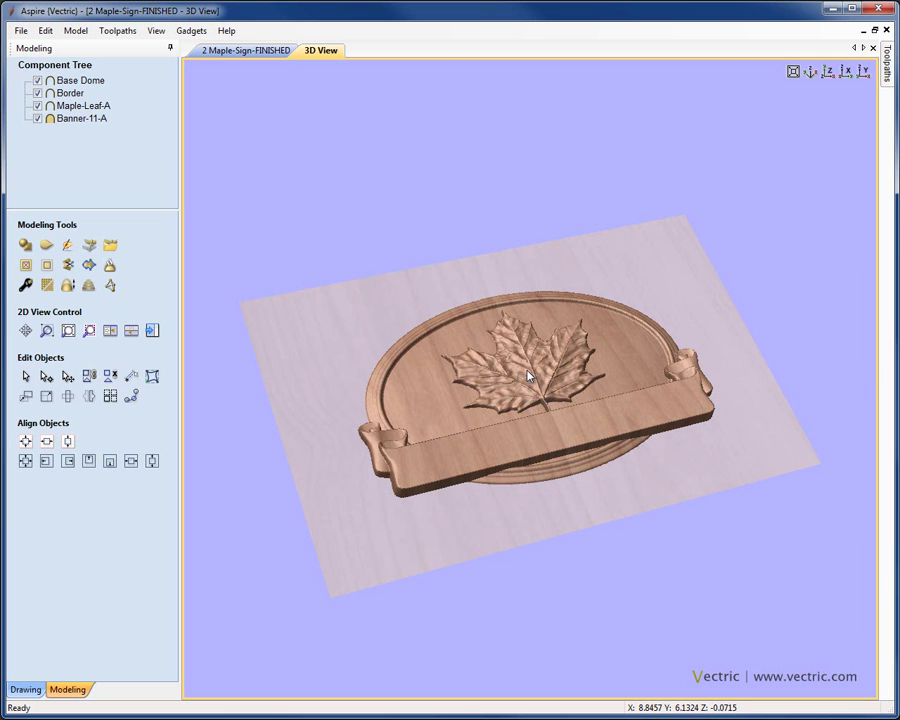
scroll(529, 360, "up", 10)
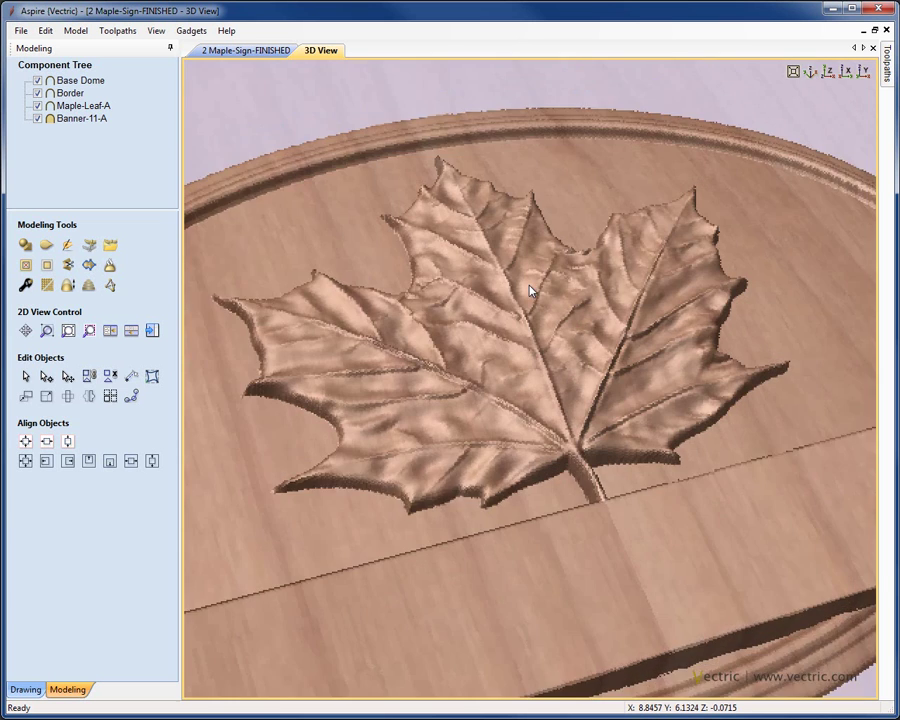
scroll(529, 283, "down", 10)
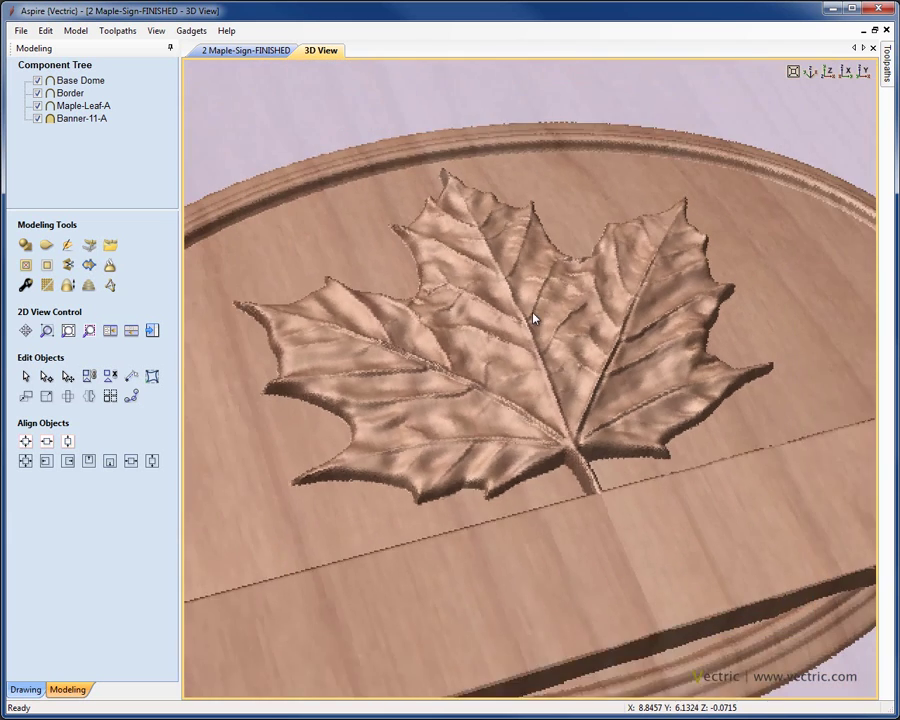
scroll(537, 390, "down", 5)
scroll(535, 424, "up", 4)
scroll(535, 398, "up", 4)
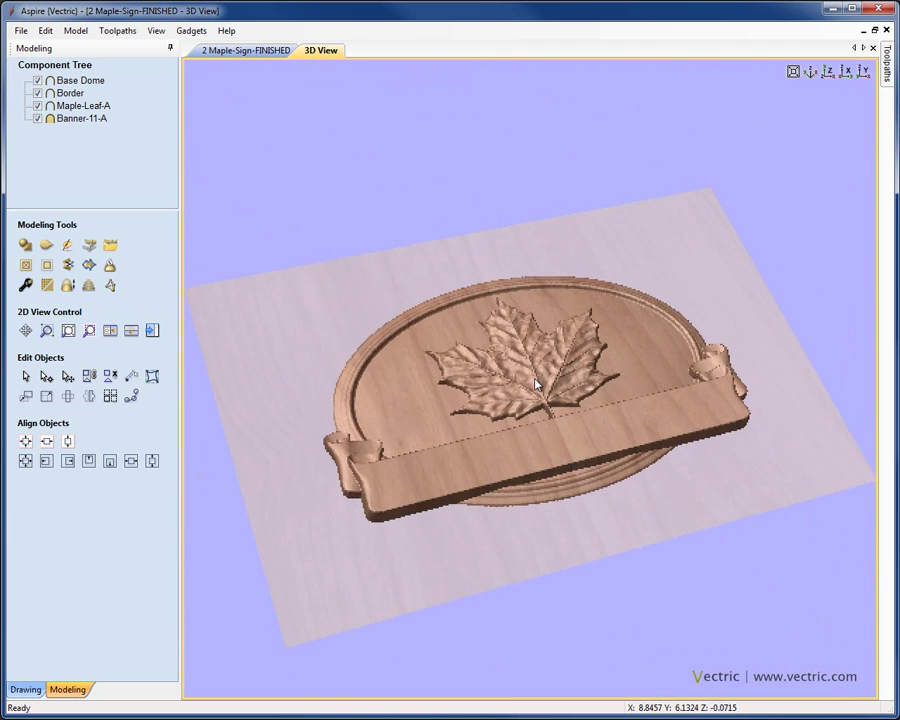
scroll(523, 405, "up", 8)
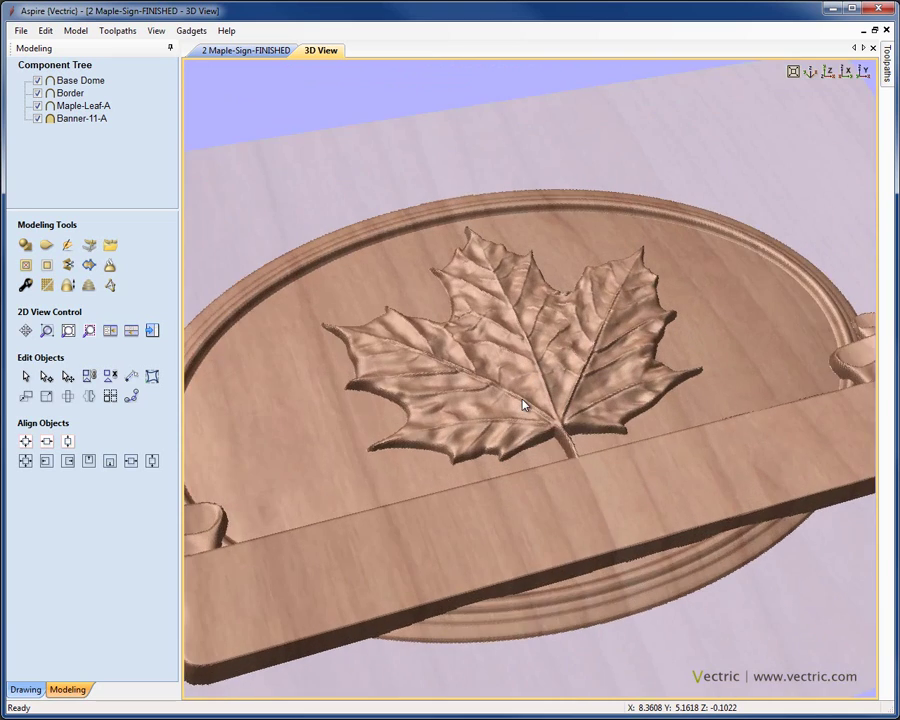
scroll(523, 405, "down", 10)
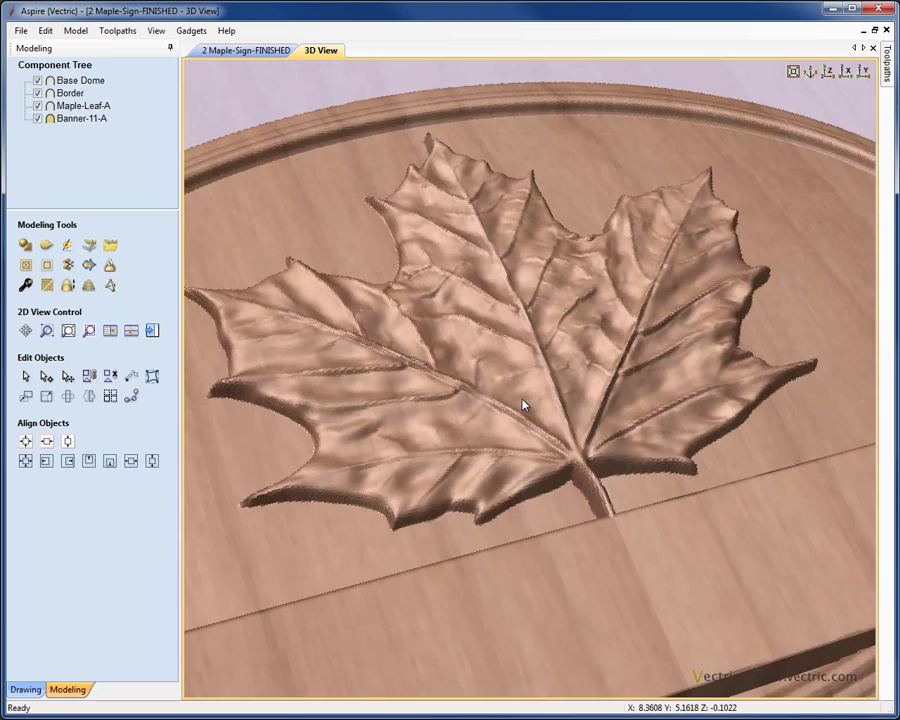
scroll(523, 405, "down", 2)
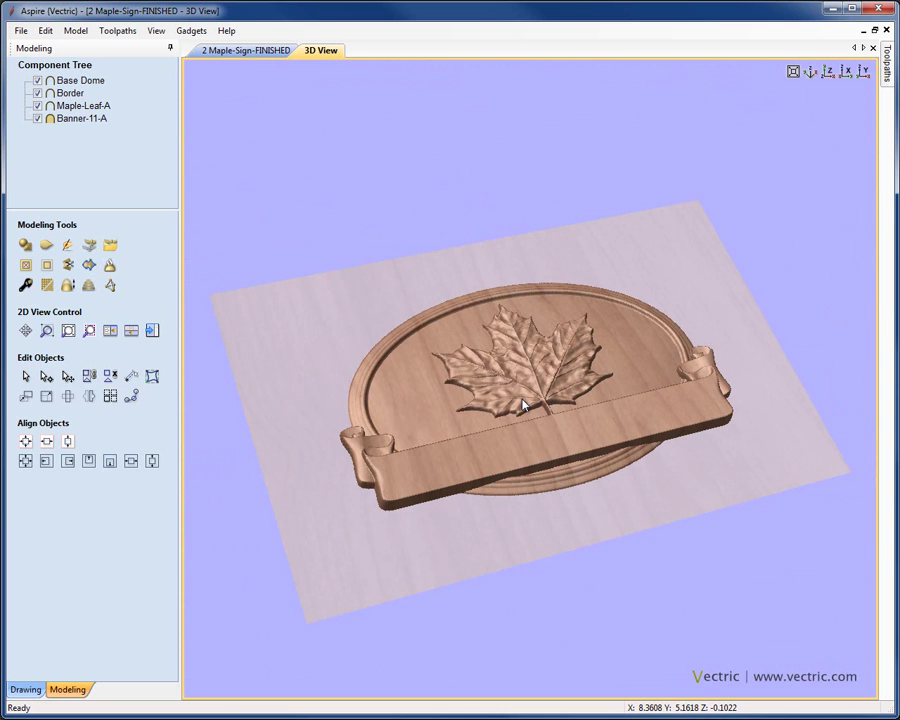
scroll(523, 405, "up", 10)
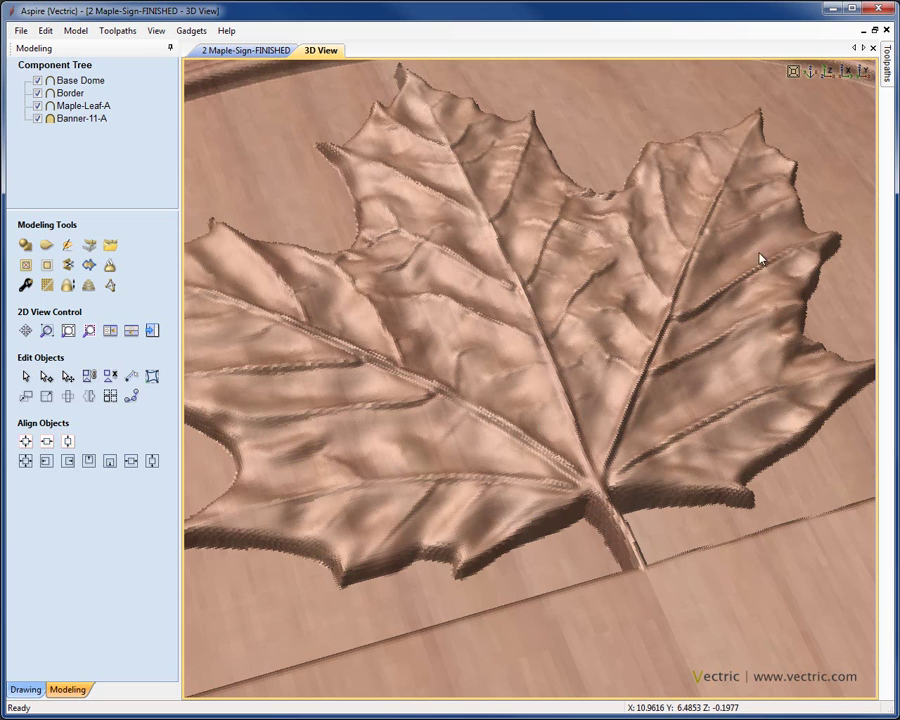
left_click(793, 72)
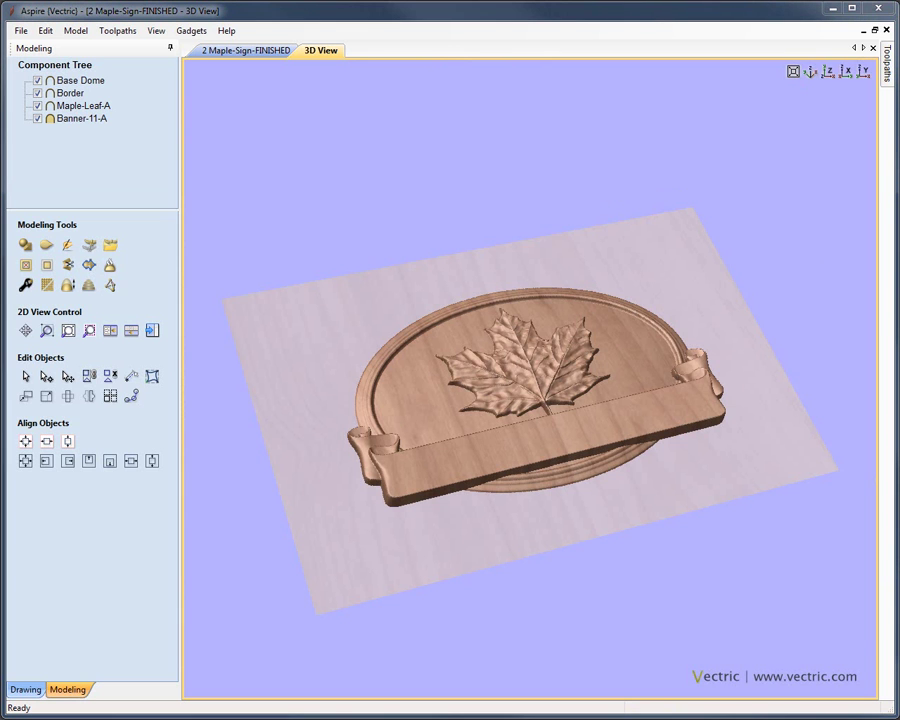
scroll(530, 380, "up", 1)
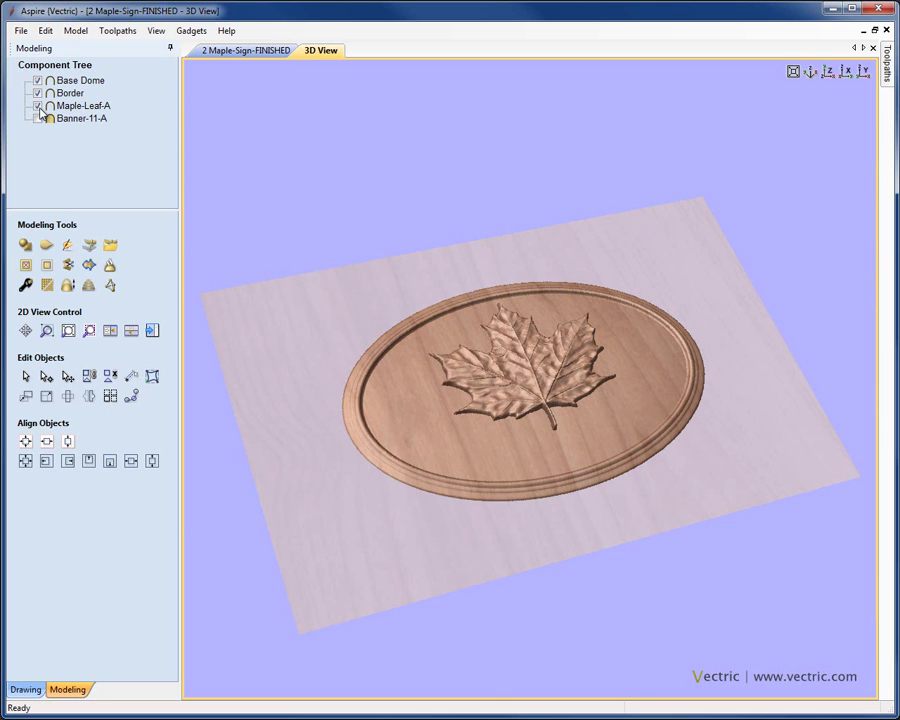
left_click(37, 105)
left_click(37, 93)
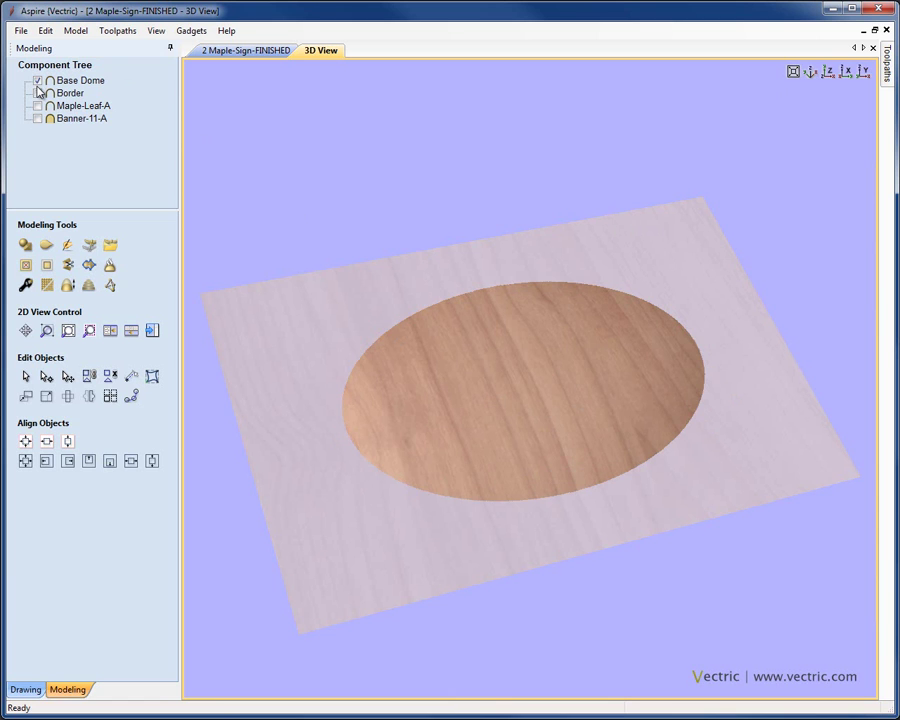
left_click(37, 80)
left_click(37, 80)
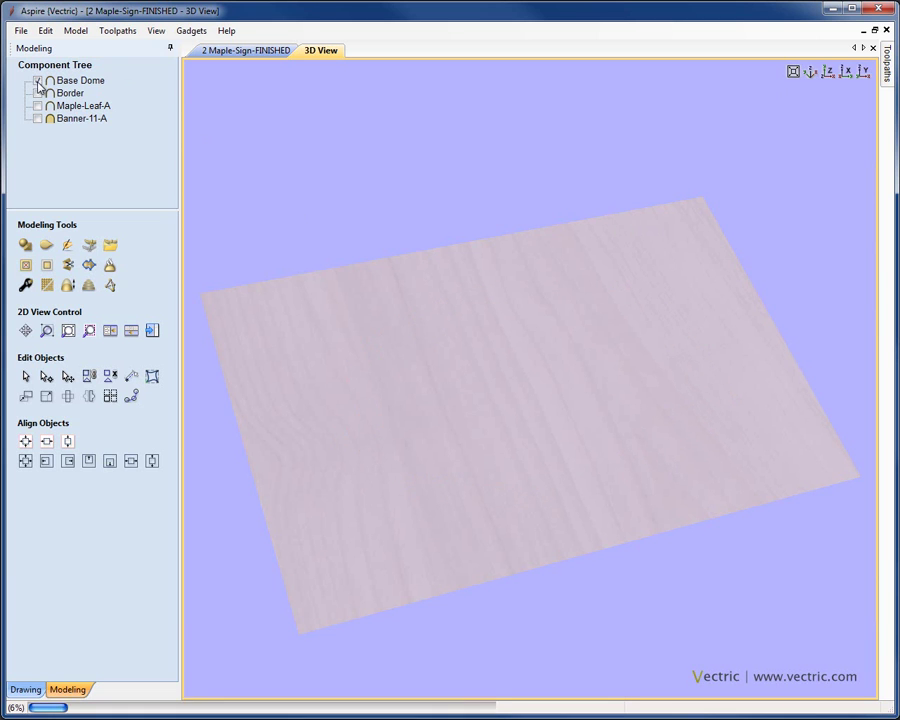
left_click(37, 93)
left_click(37, 105)
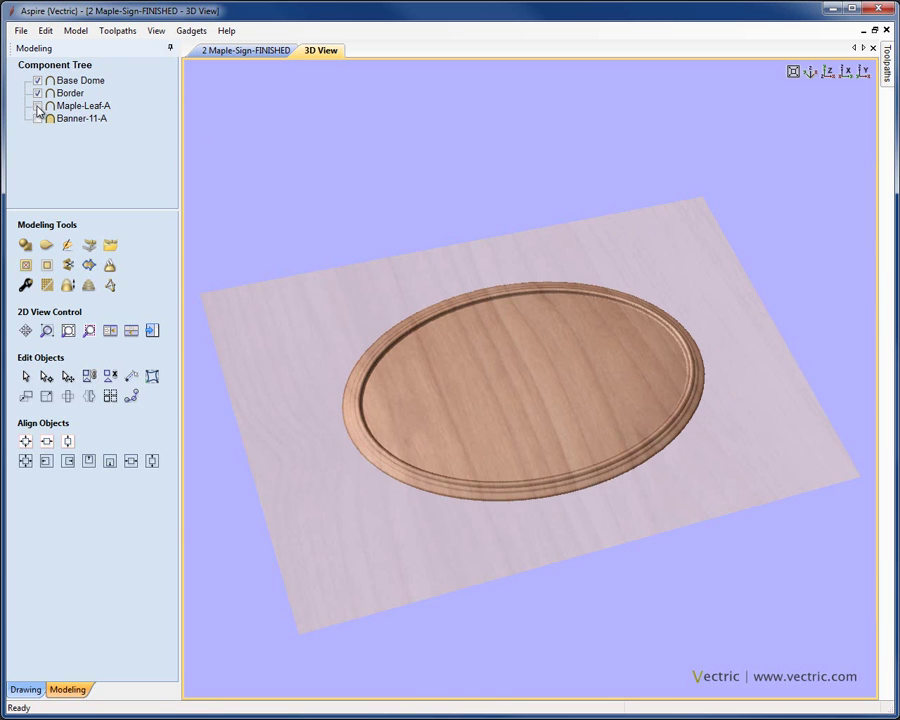
left_click(37, 118)
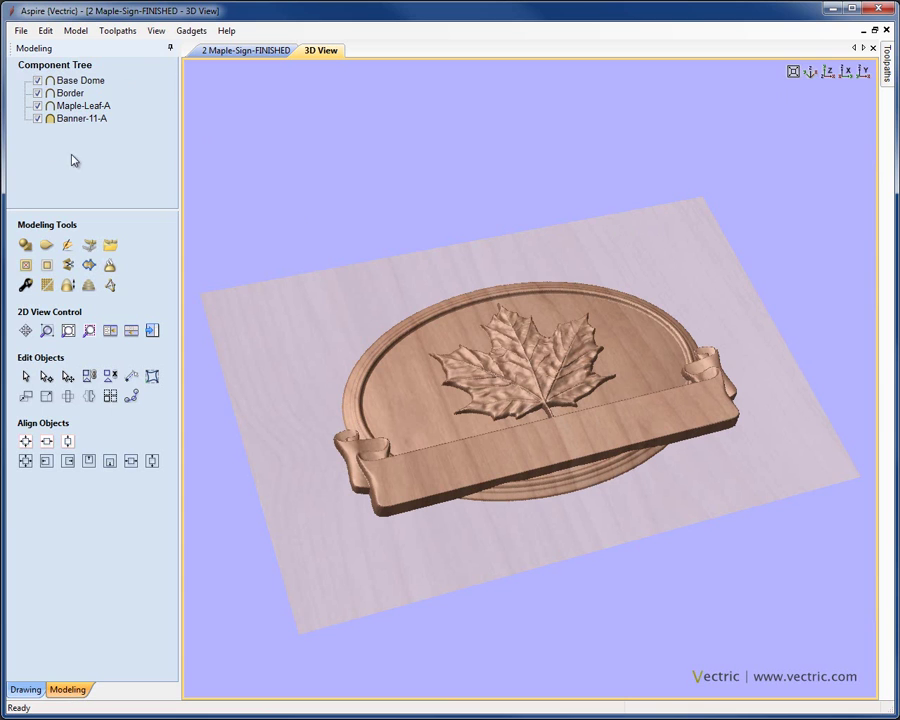
left_click(68, 81)
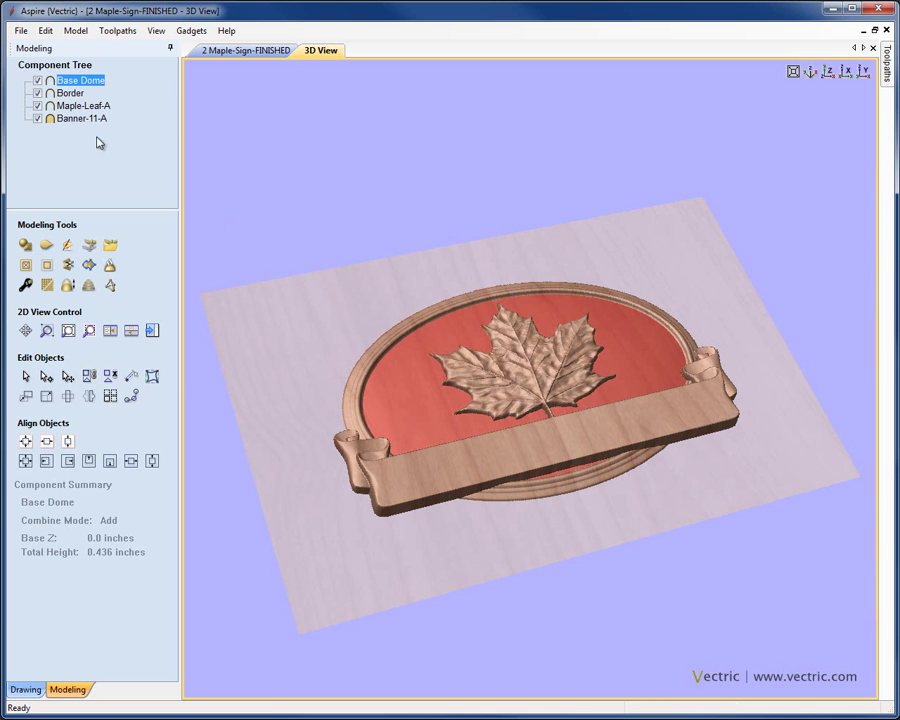
left_click(68, 93)
left_click(70, 107)
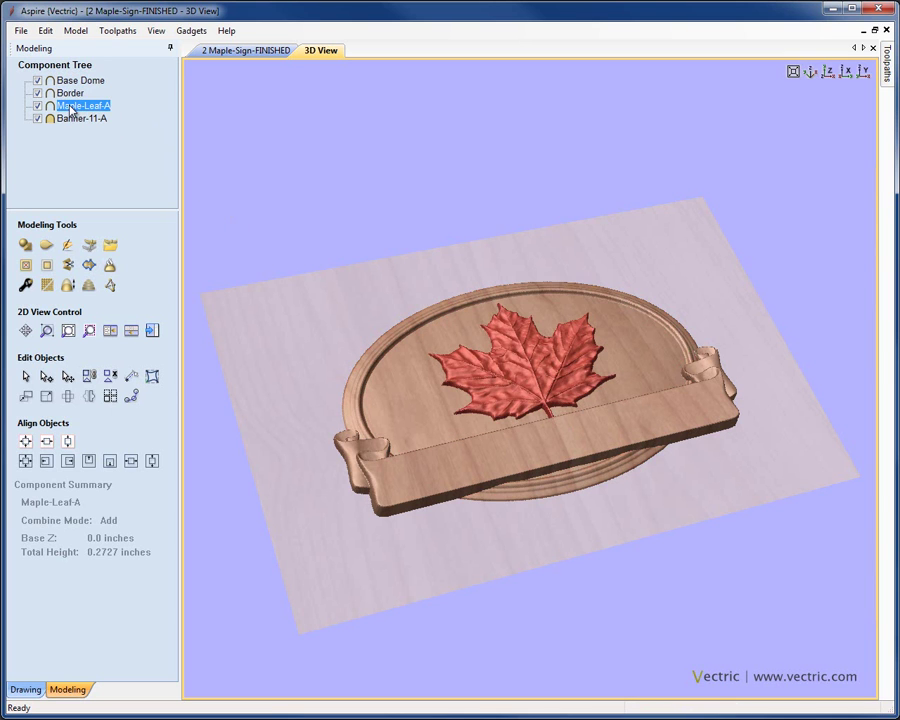
left_click(71, 120)
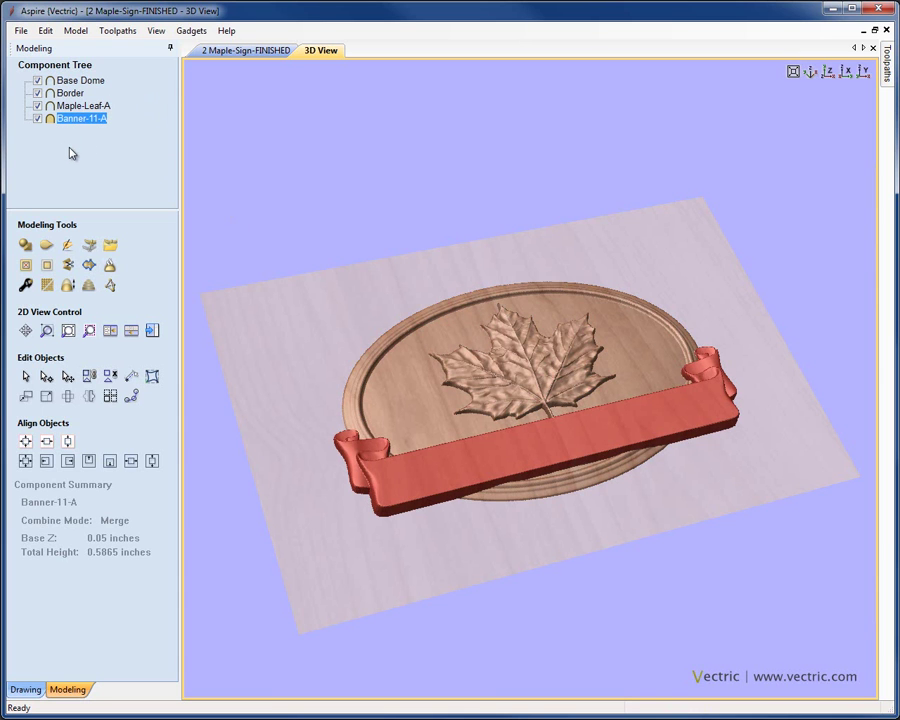
left_click(70, 153)
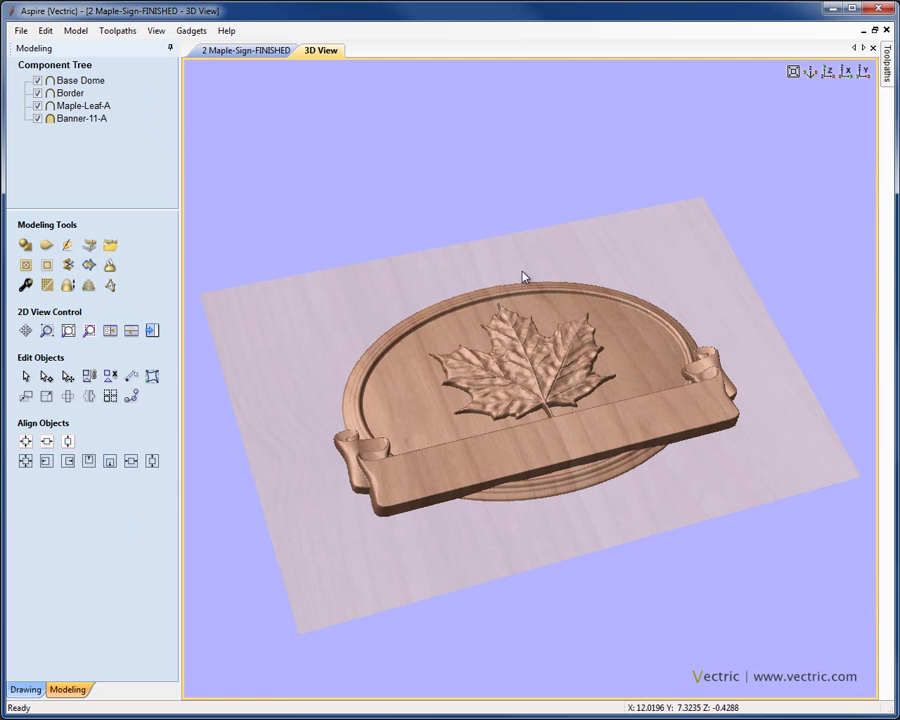
left_click(633, 352)
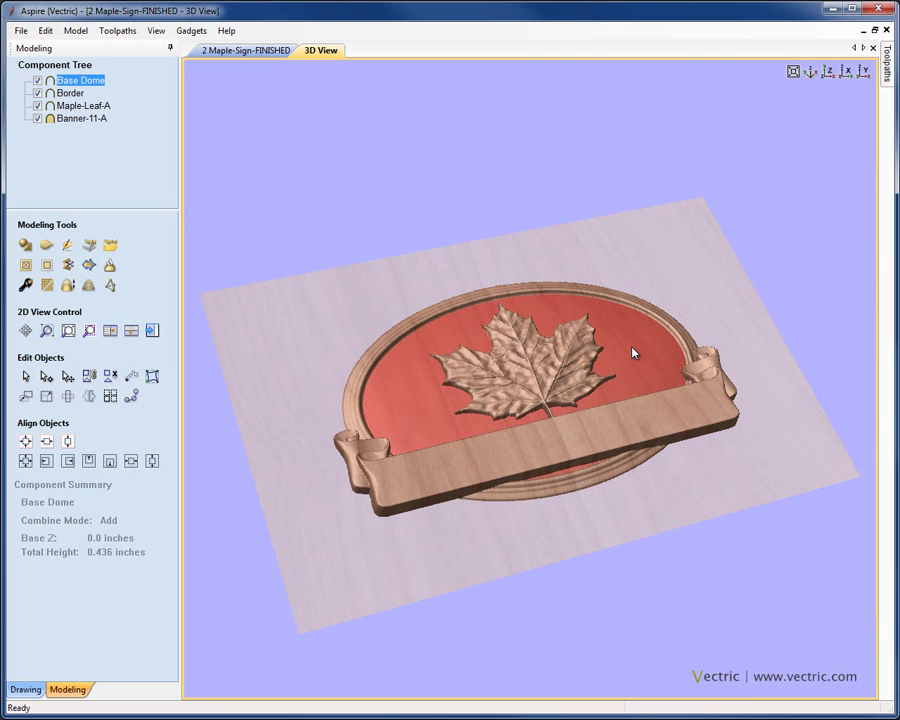
left_click(713, 413)
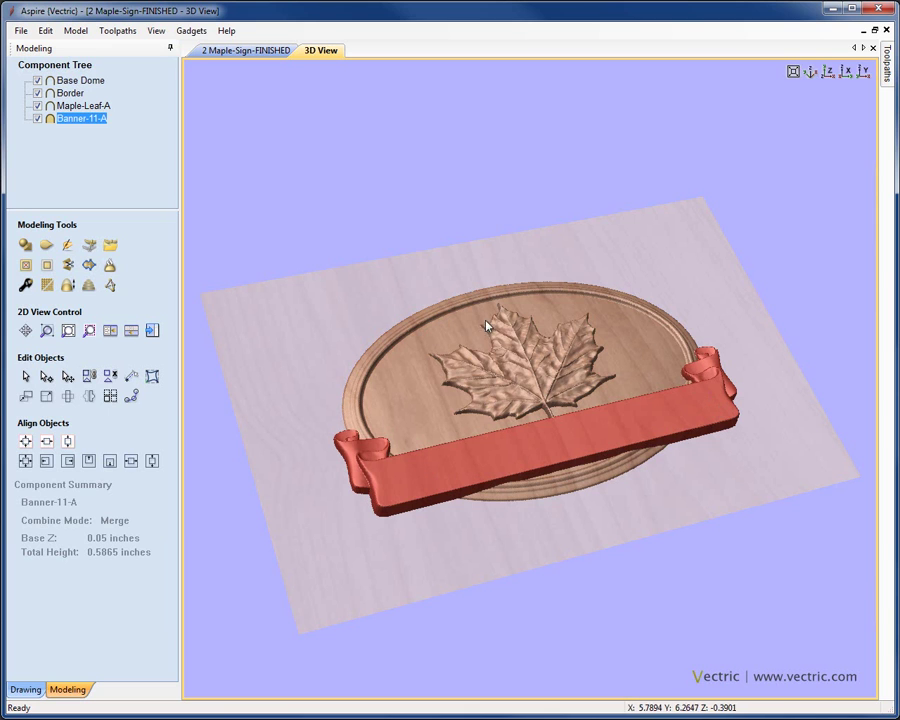
left_click(673, 253)
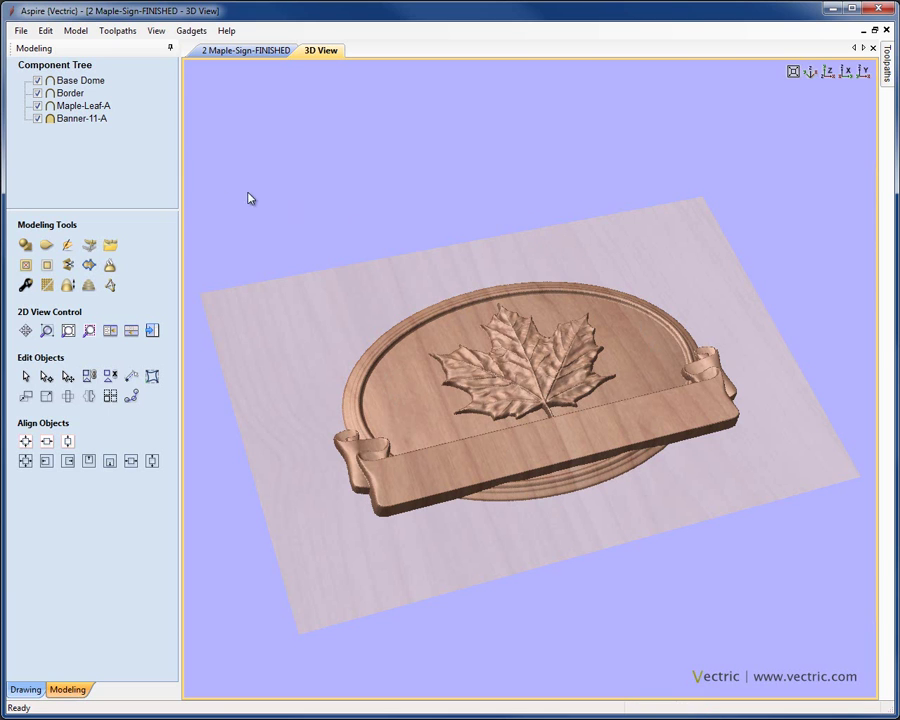
left_click(94, 83)
left_click_drag(94, 84, 80, 114)
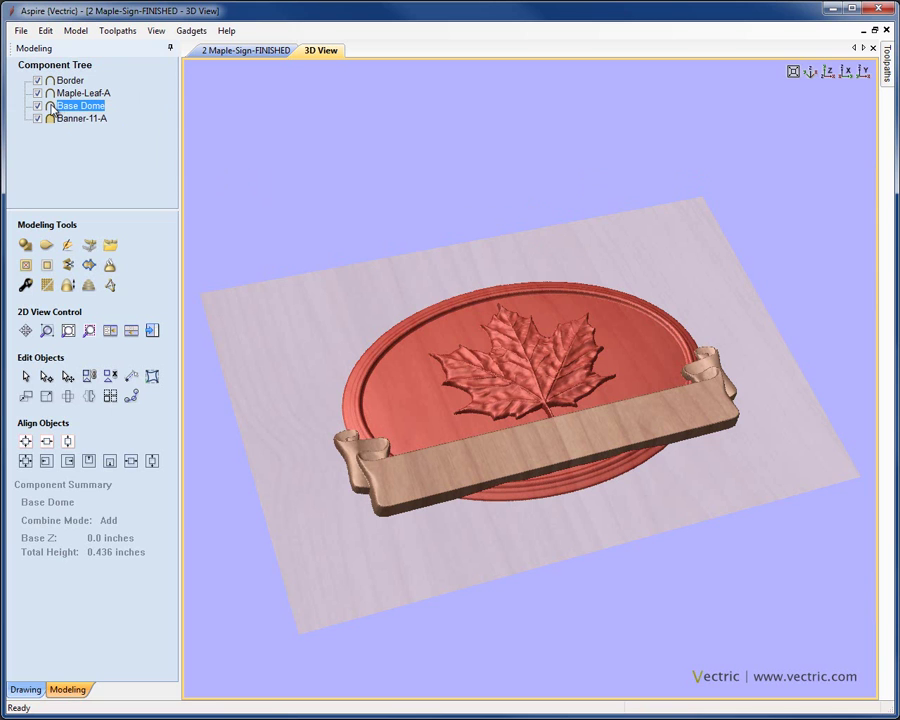
left_click(70, 93)
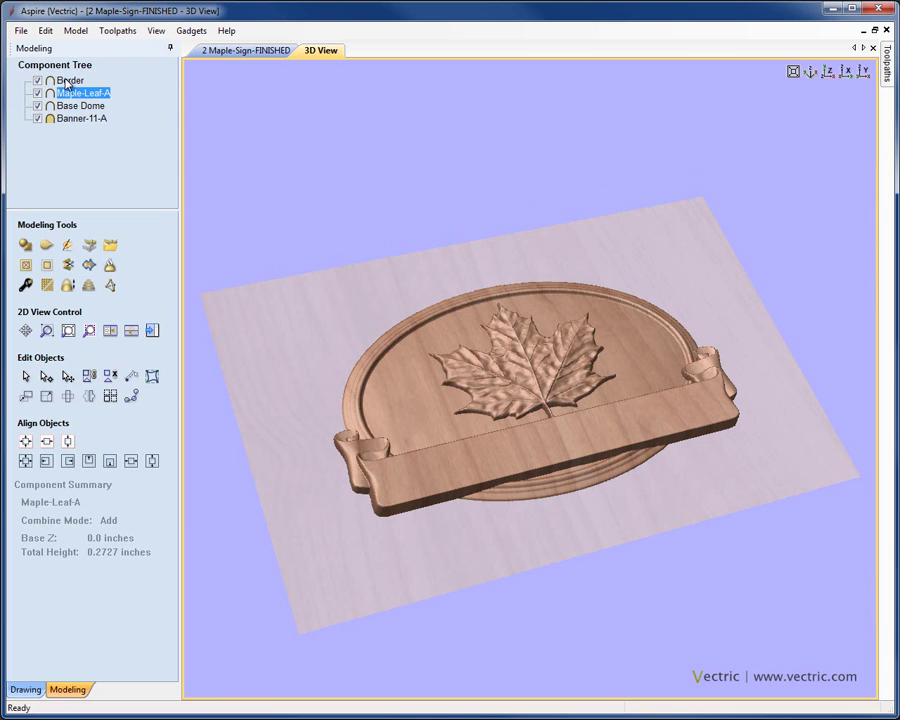
left_click(65, 80)
left_click(67, 93)
left_click(68, 82)
left_click(70, 105)
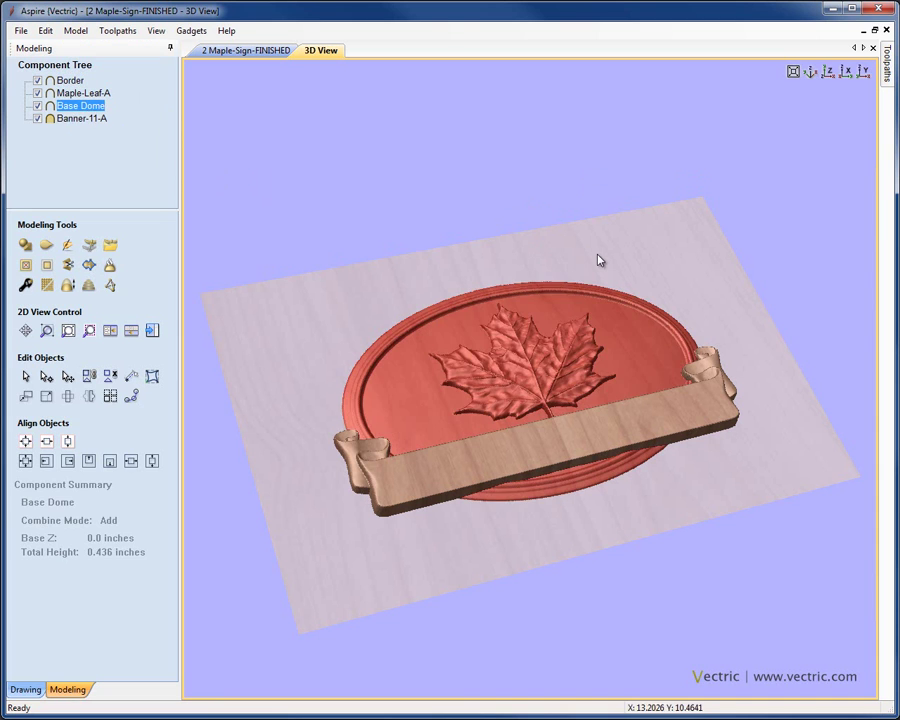
key("Escape")
left_click(628, 357)
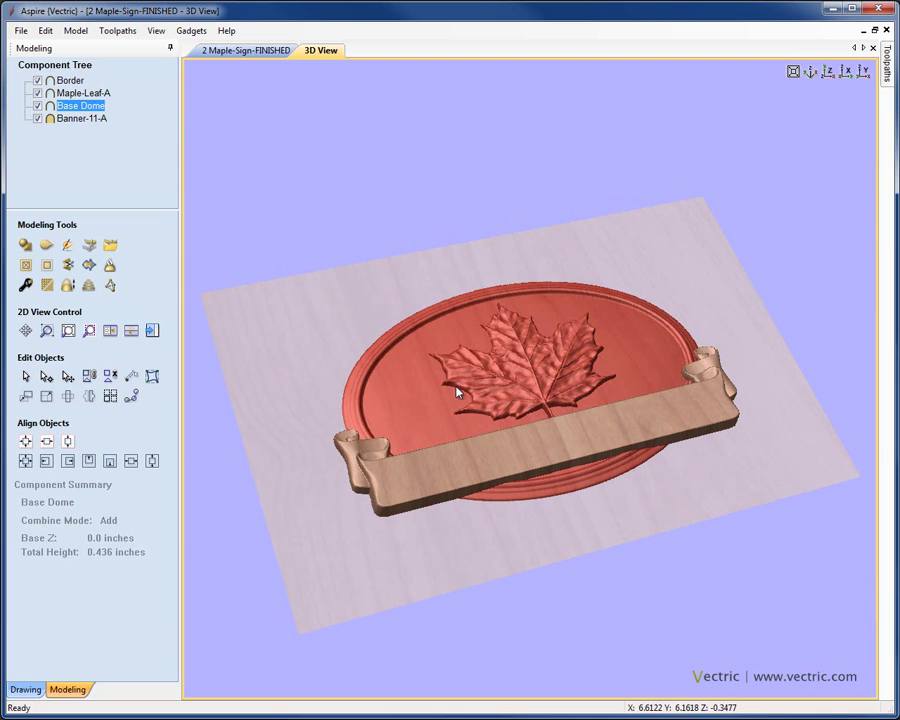
left_click(325, 311)
left_click(528, 372)
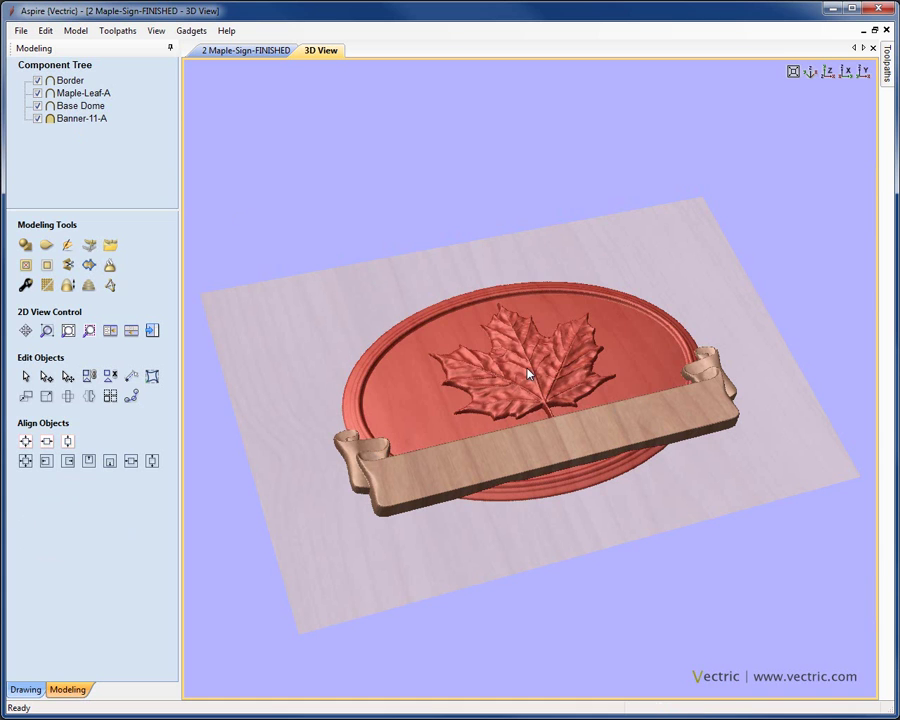
left_click(389, 341)
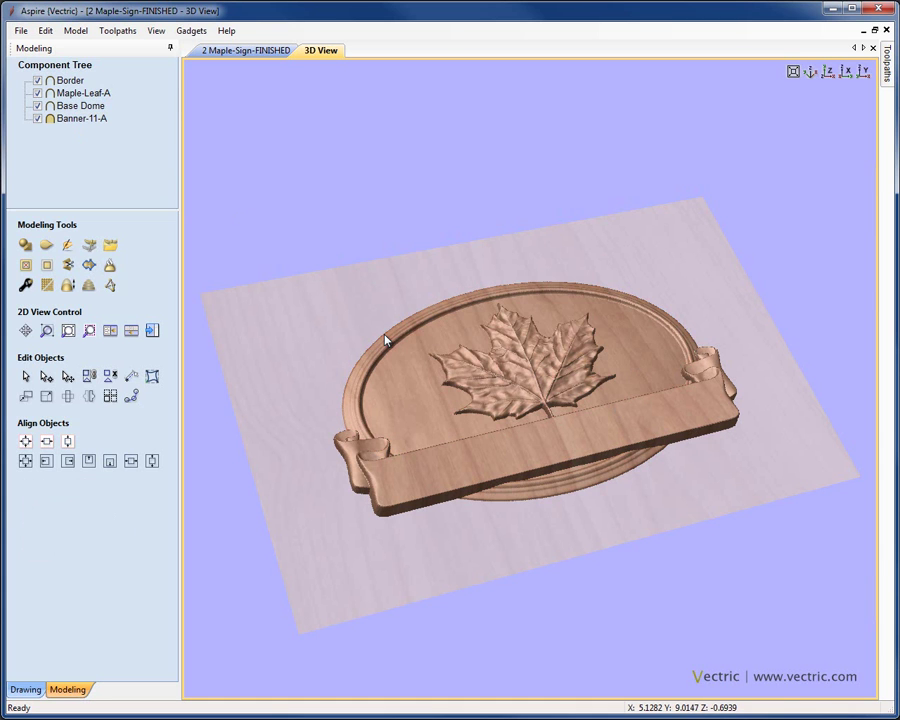
left_click(389, 341)
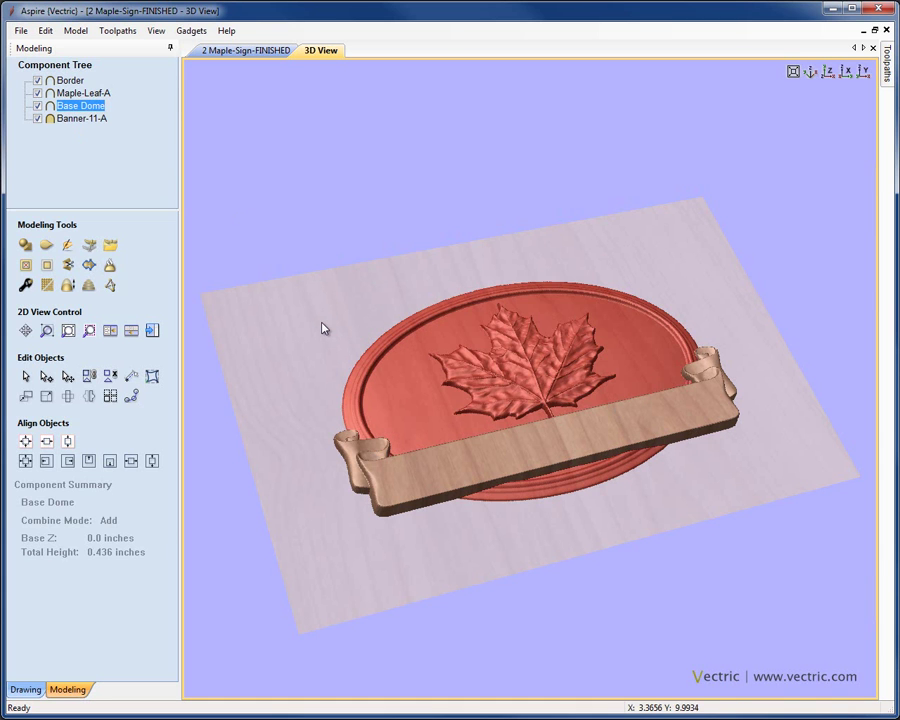
left_click(322, 328)
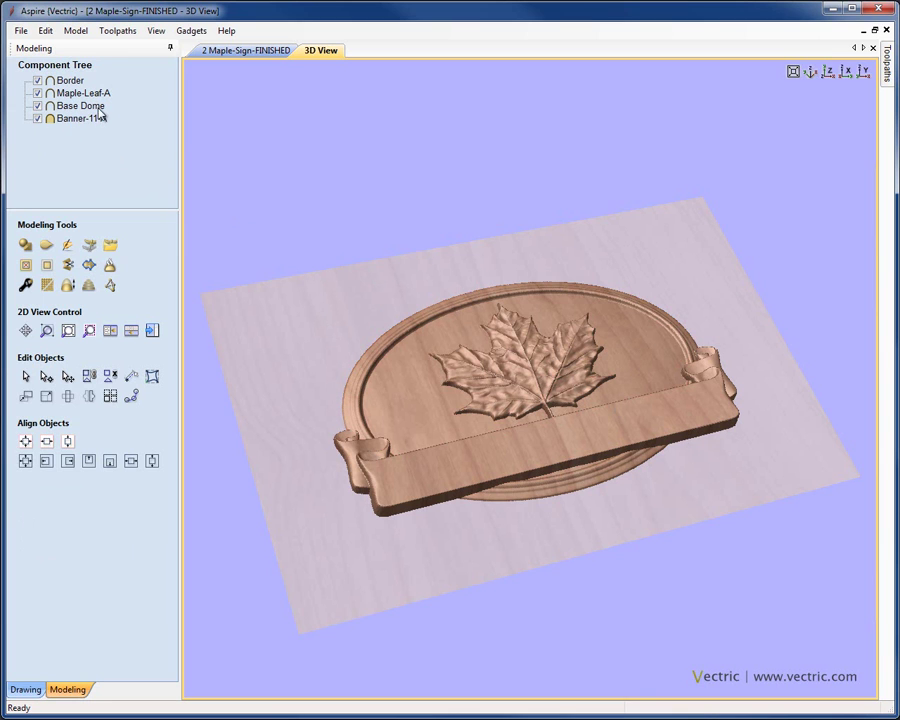
left_click_drag(66, 110, 75, 82)
left_click(139, 157)
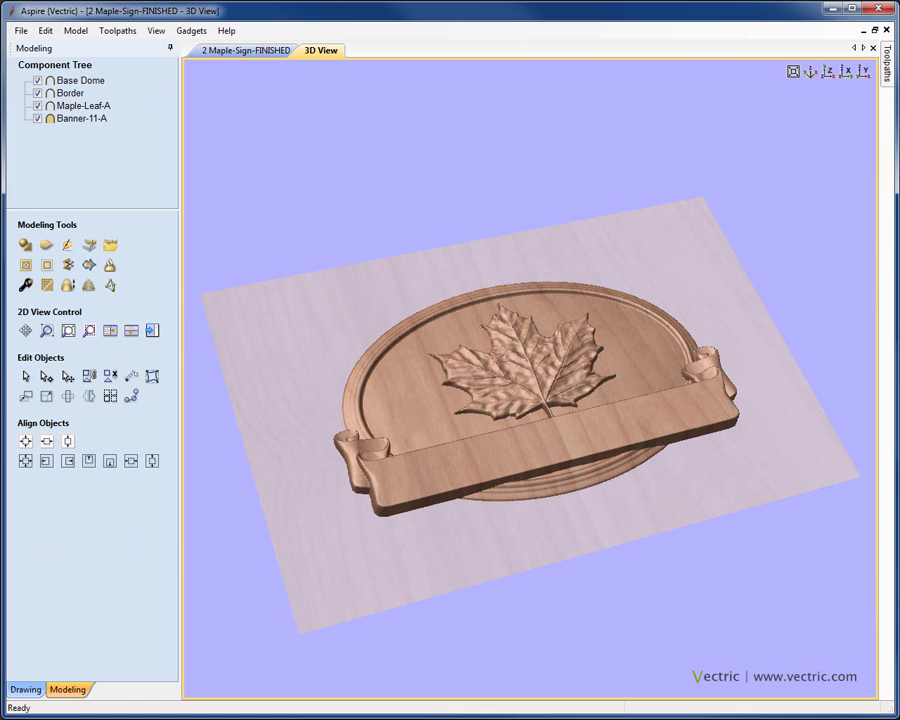
left_click(525, 377)
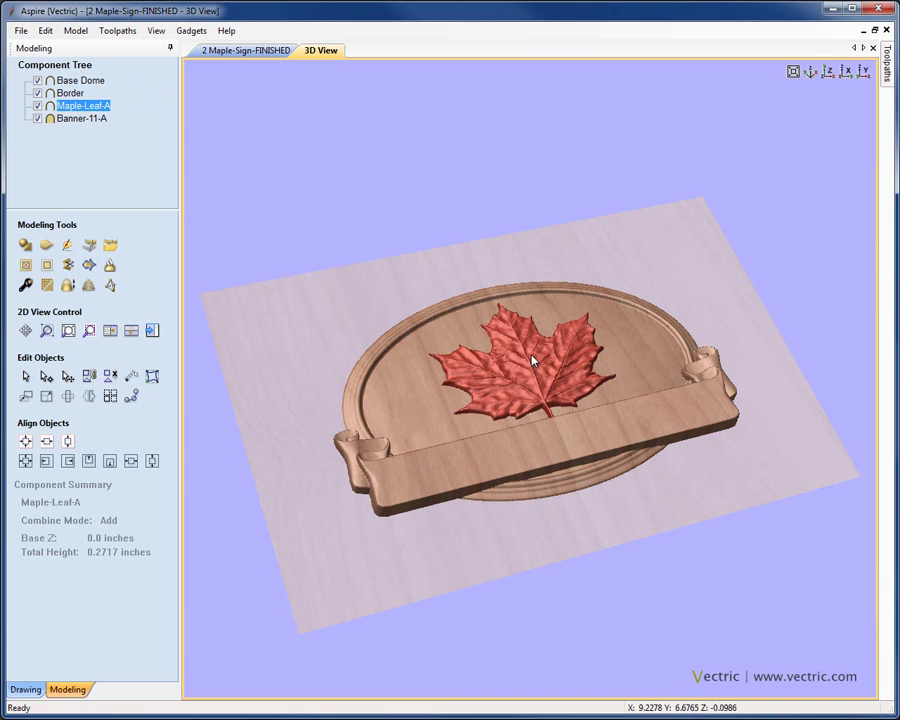
right_click(532, 361)
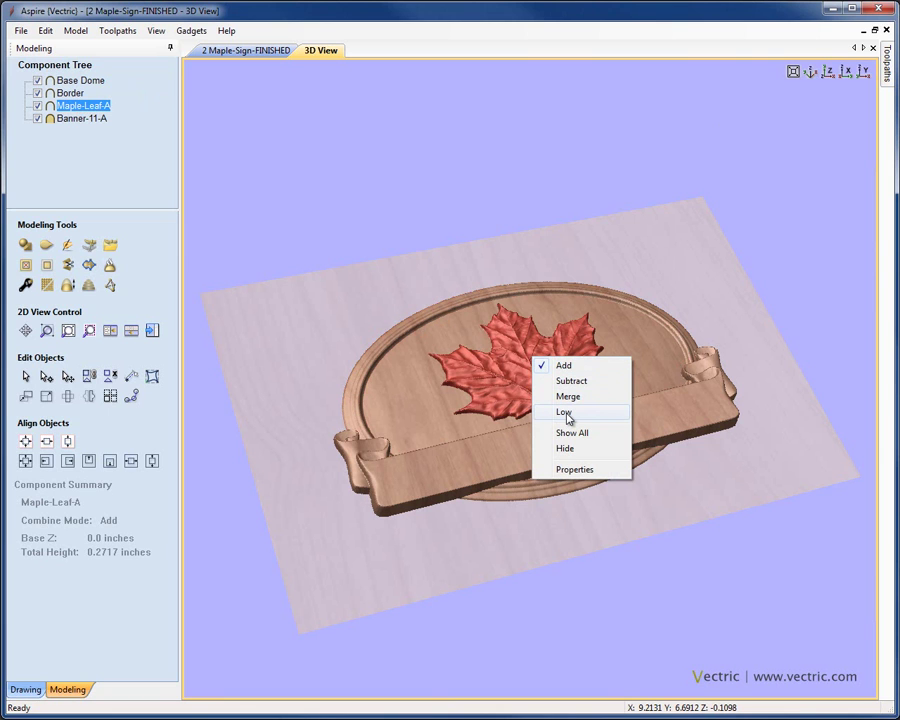
left_click(575, 470)
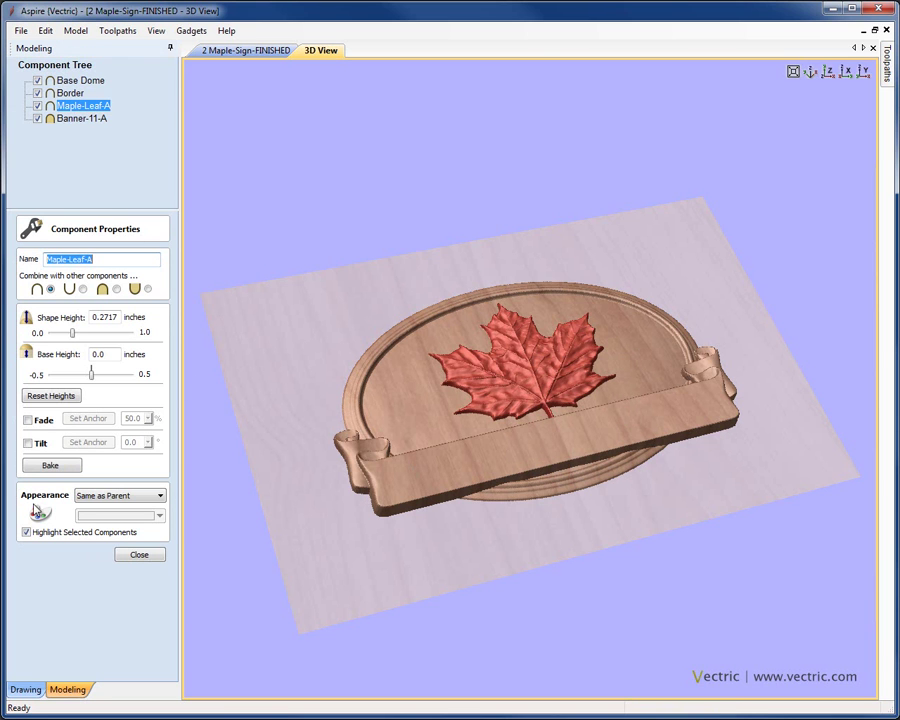
left_click(139, 556)
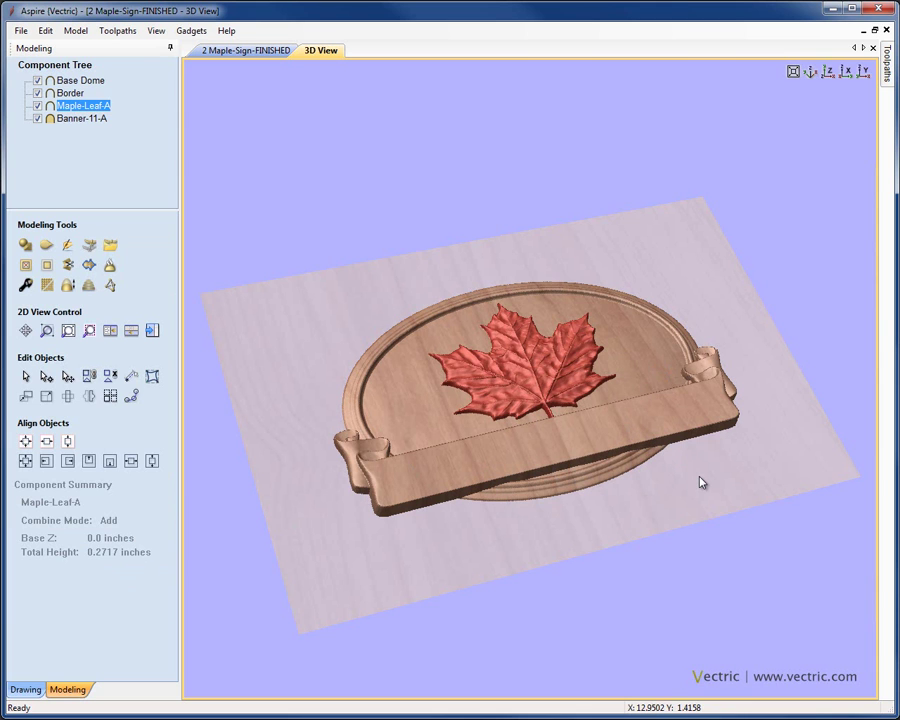
left_click(832, 124)
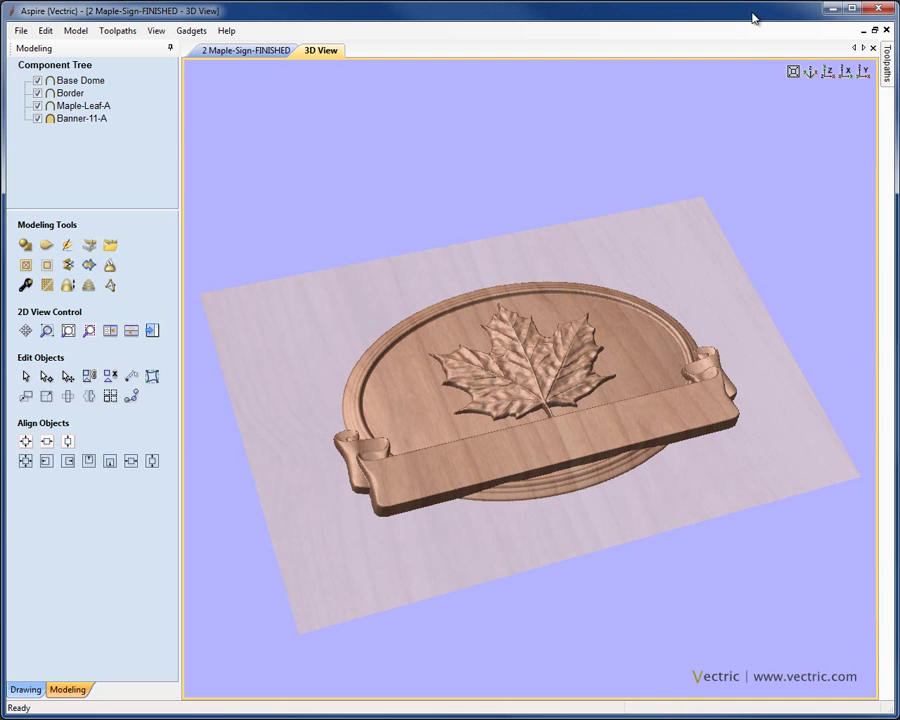
Preview and hide 3D Roughing 1, 3D Finish 1, V-Carve 1 and Profile 1, ending on V-Carve 1.
key("F12")
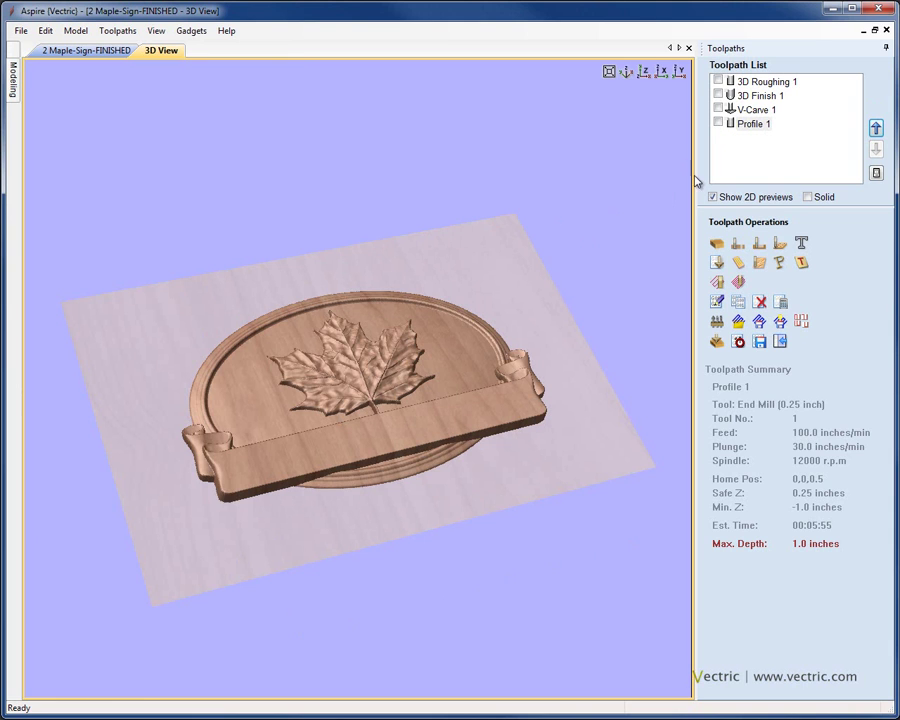
left_click(718, 82)
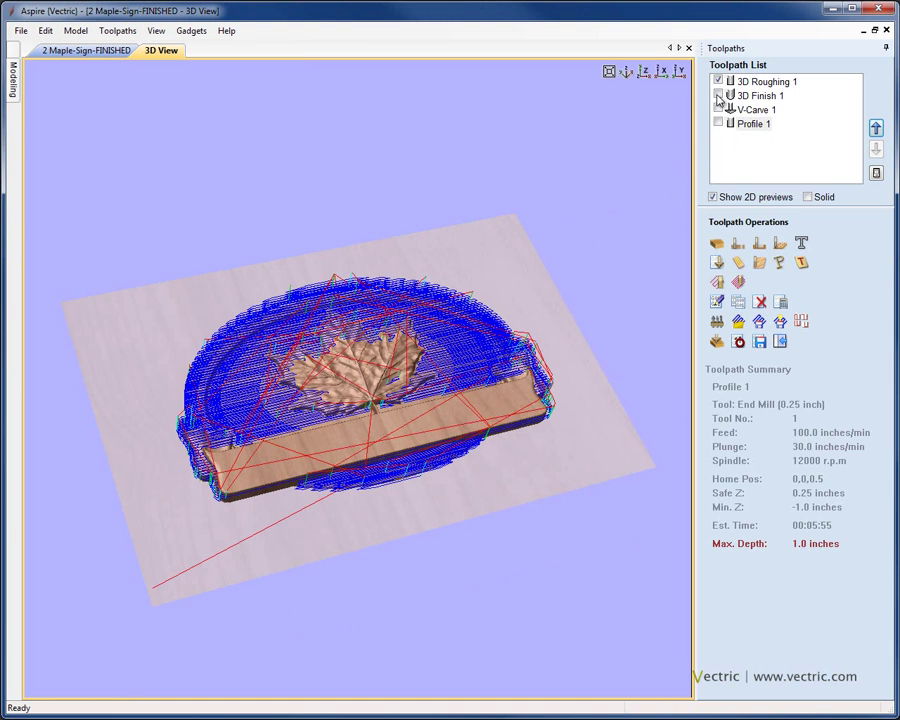
left_click(718, 82)
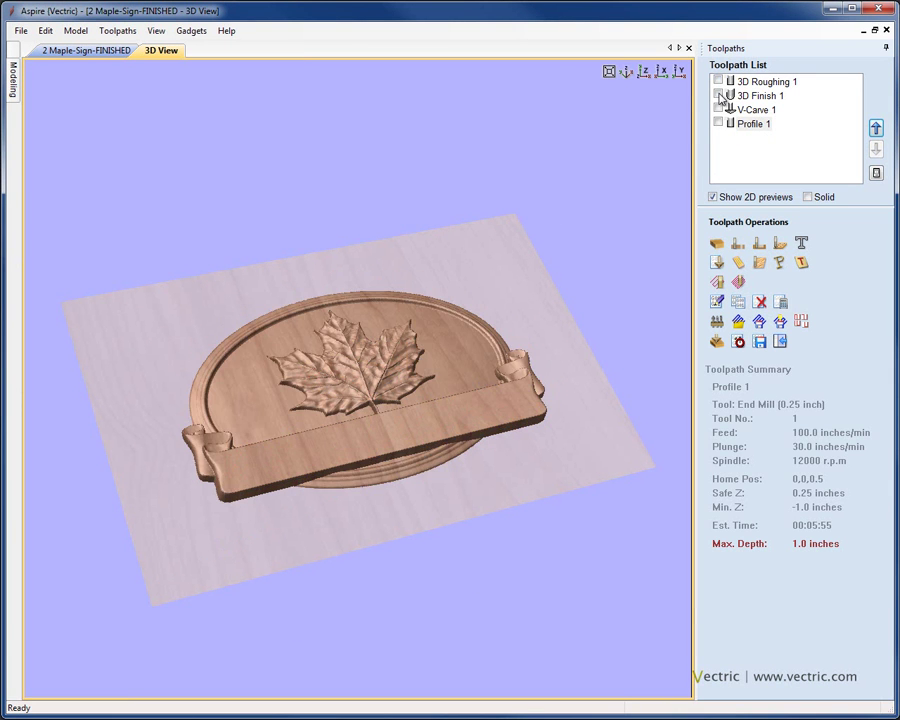
left_click(718, 96)
left_click(718, 96)
left_click(718, 110)
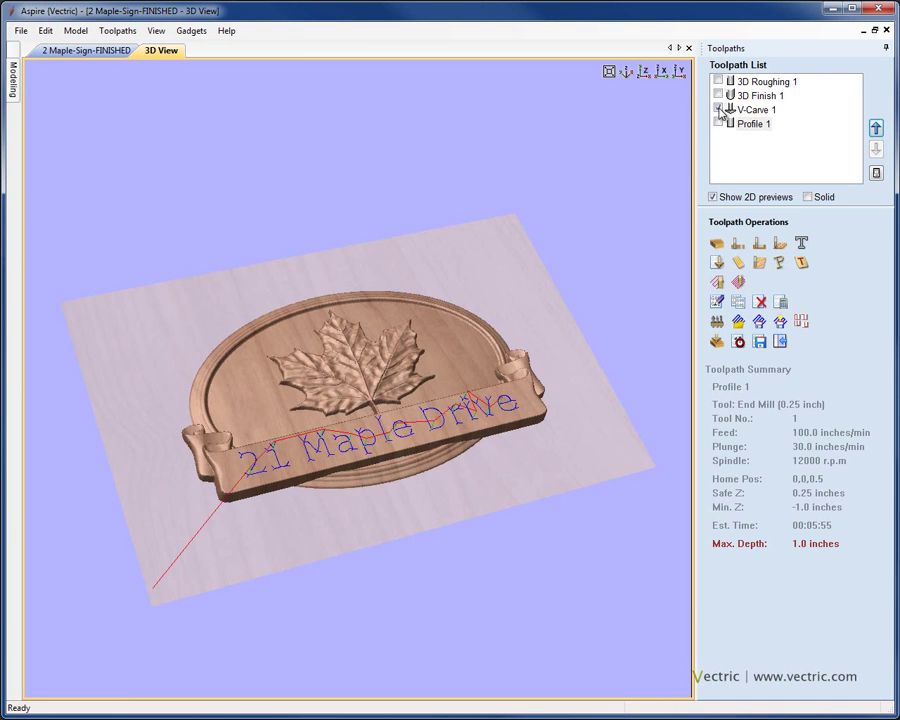
left_click(718, 110)
left_click(718, 124)
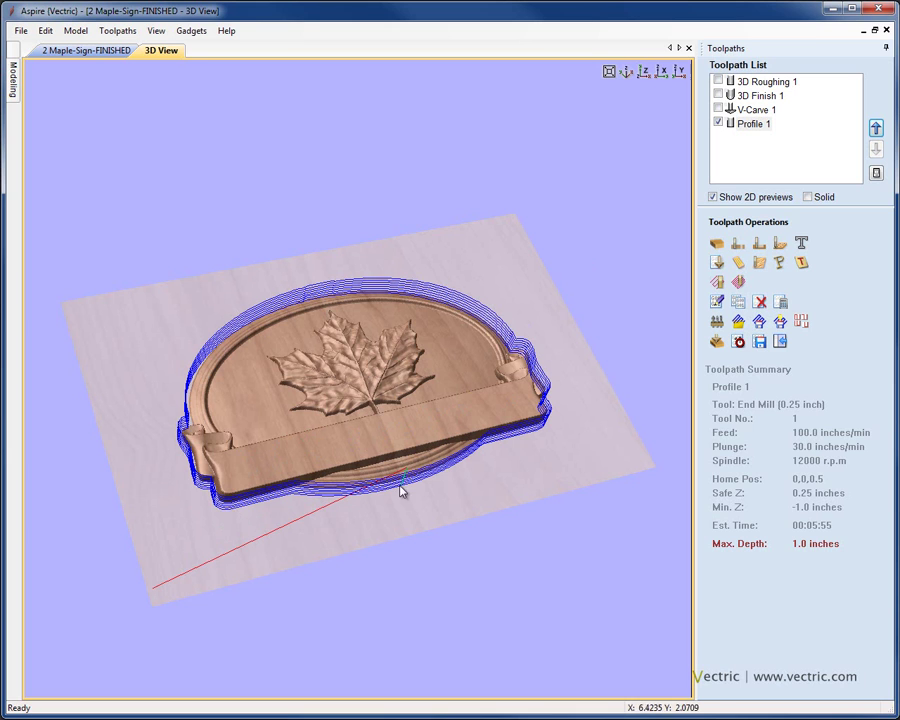
left_click(718, 123)
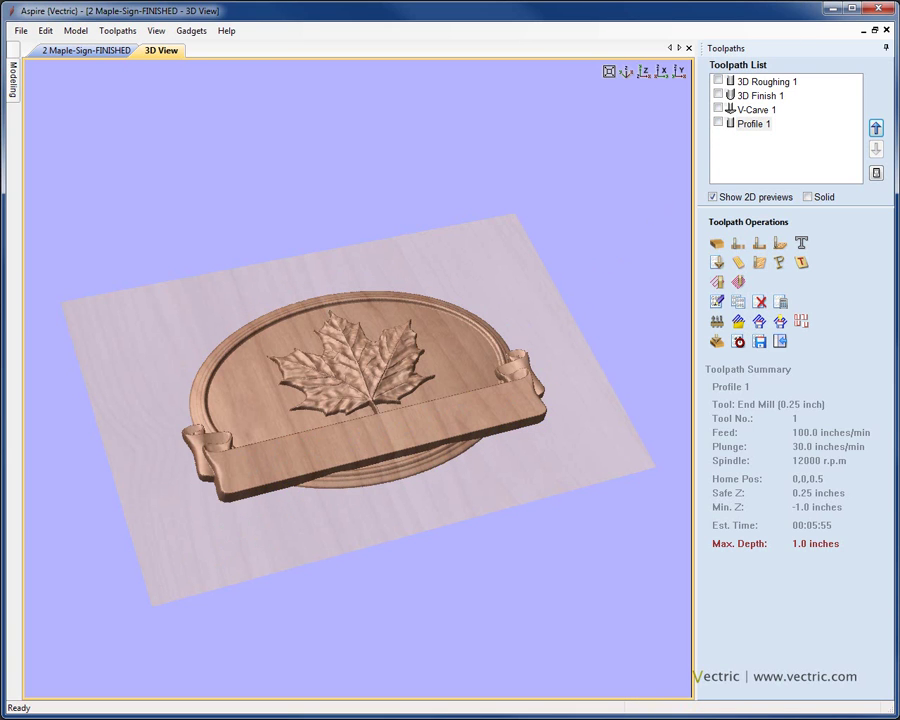
left_click(756, 109)
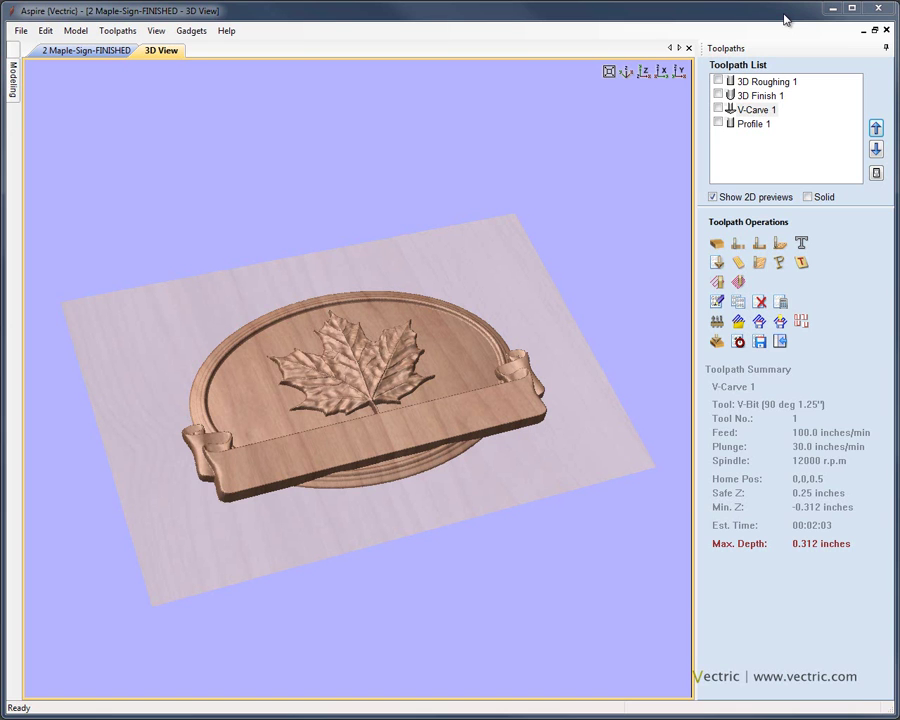
Simulate the 3D Roughing 1 toolpath on the board with animation turned off.
left_click(717, 342)
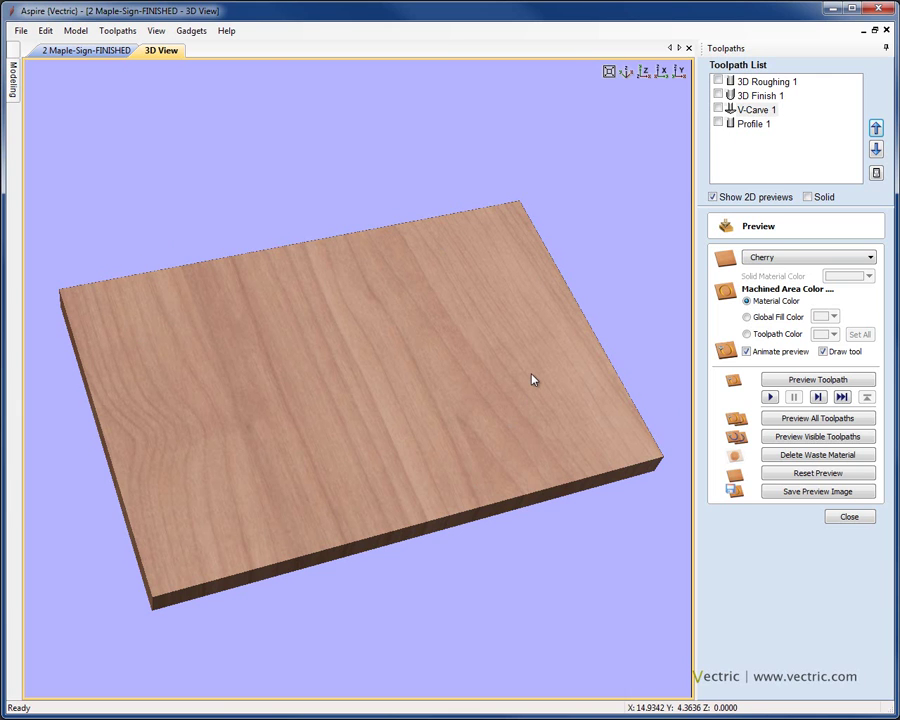
left_click(762, 82)
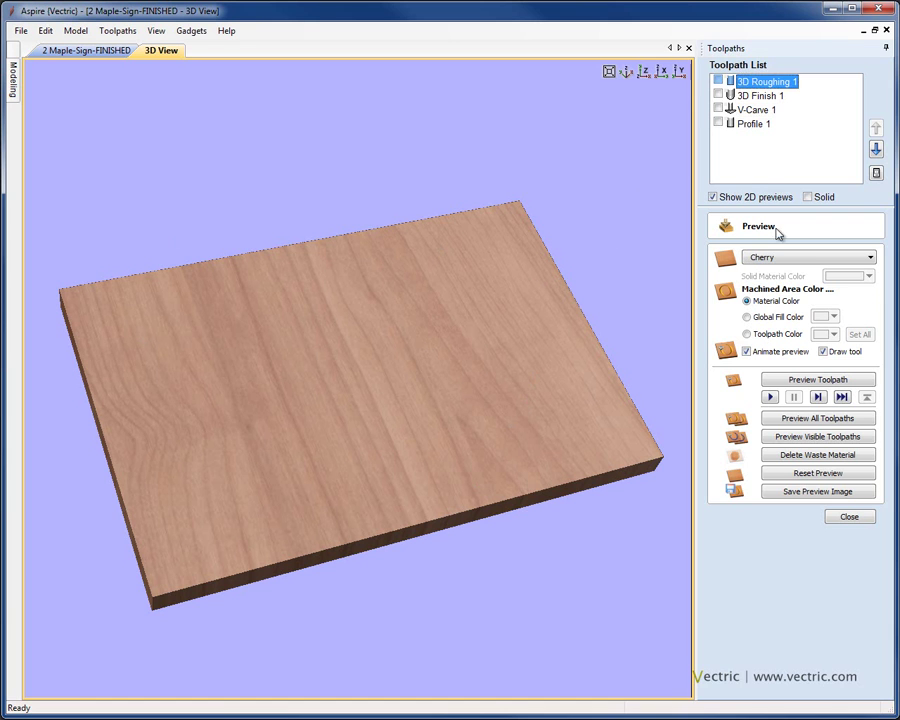
left_click(800, 380)
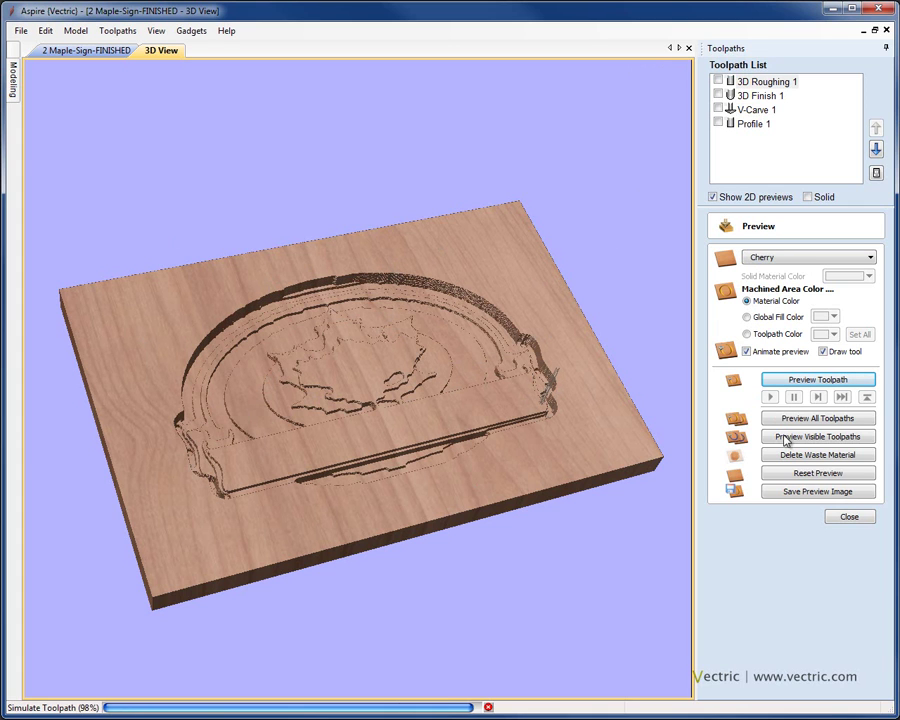
left_click(746, 351)
Simulate 3D Finish 1, the '21 Maple Drive' V-Carve 1 and the Profile 1 cut-out.
left_click(757, 95)
left_click(797, 382)
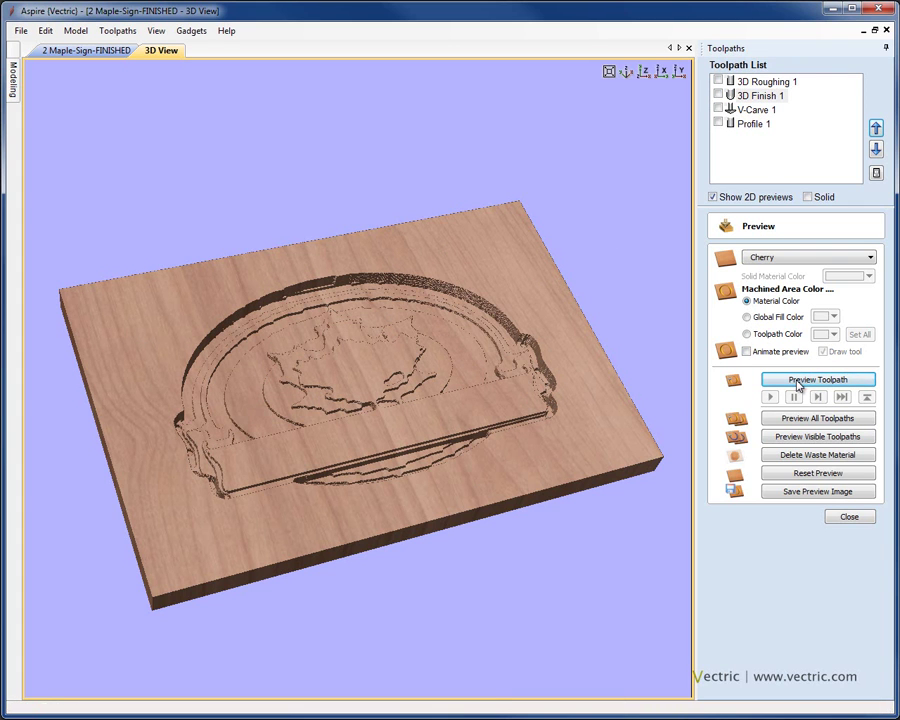
left_click(748, 110)
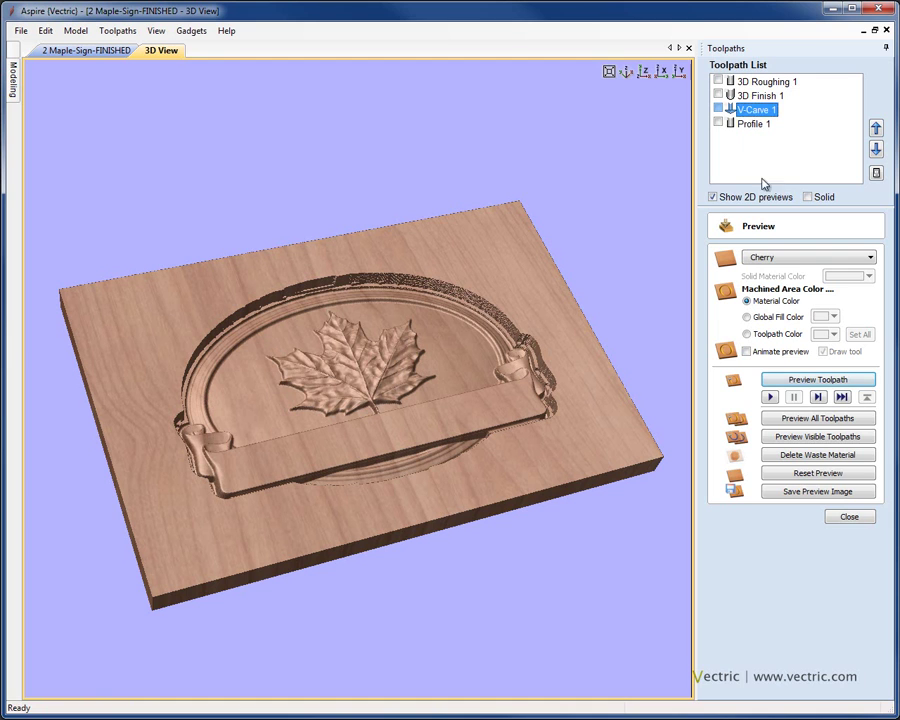
left_click(796, 381)
left_click(753, 123)
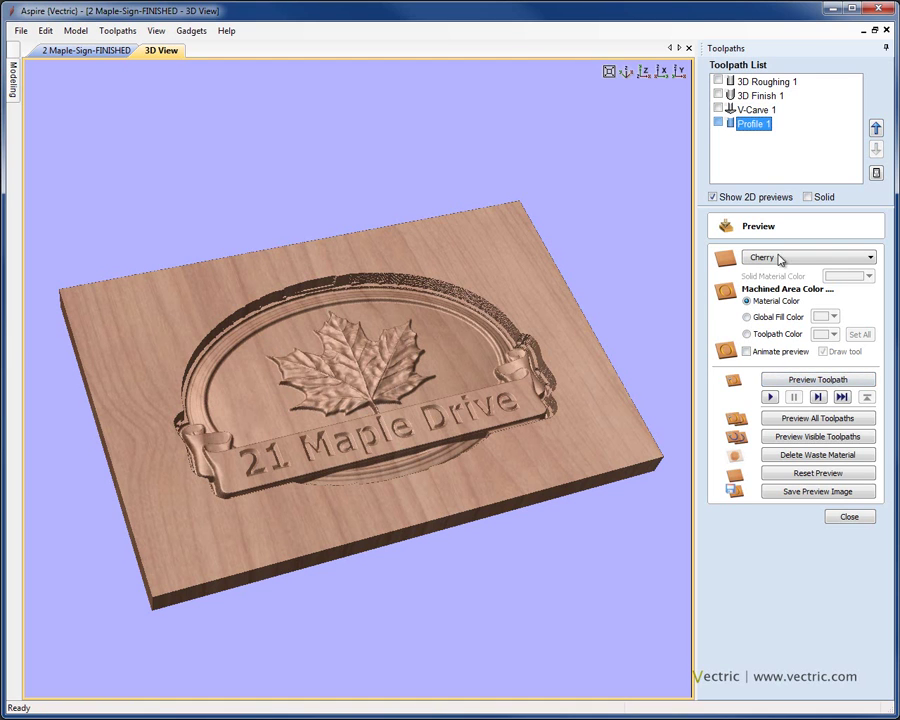
left_click(797, 380)
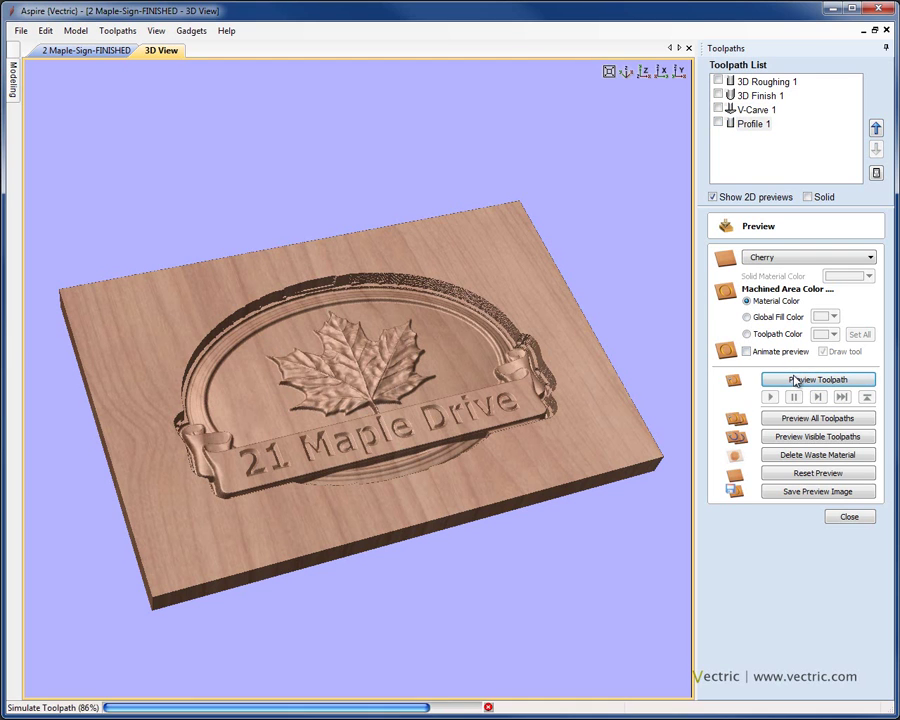
Delete the waste material, inspect the cut-out sign, then close the Preview panel.
left_click(815, 456)
left_click_drag(446, 422, 410, 424)
scroll(410, 424, "up", 2)
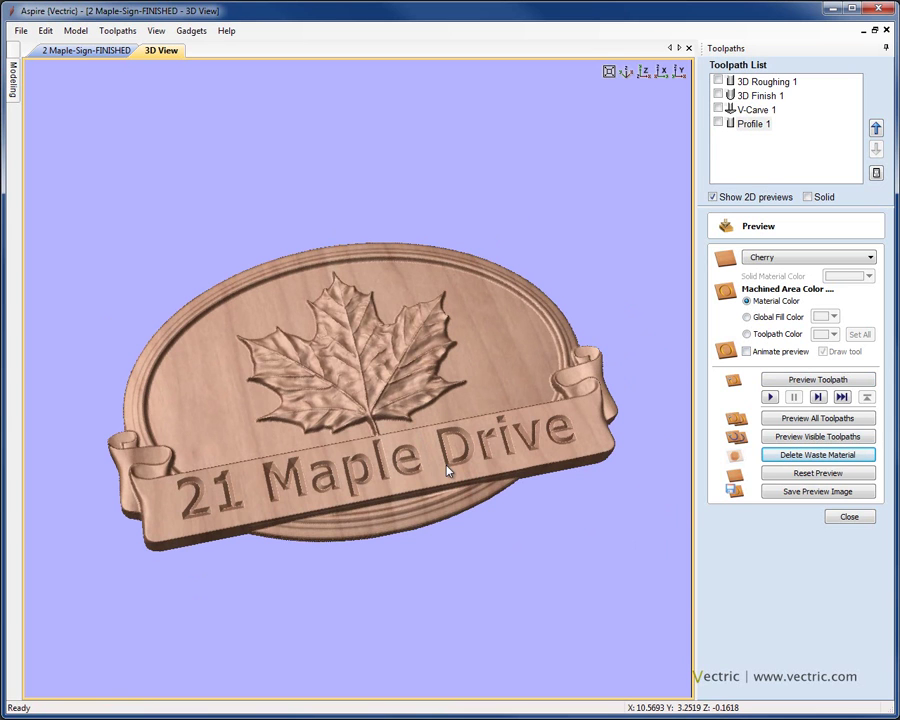
left_click(848, 518)
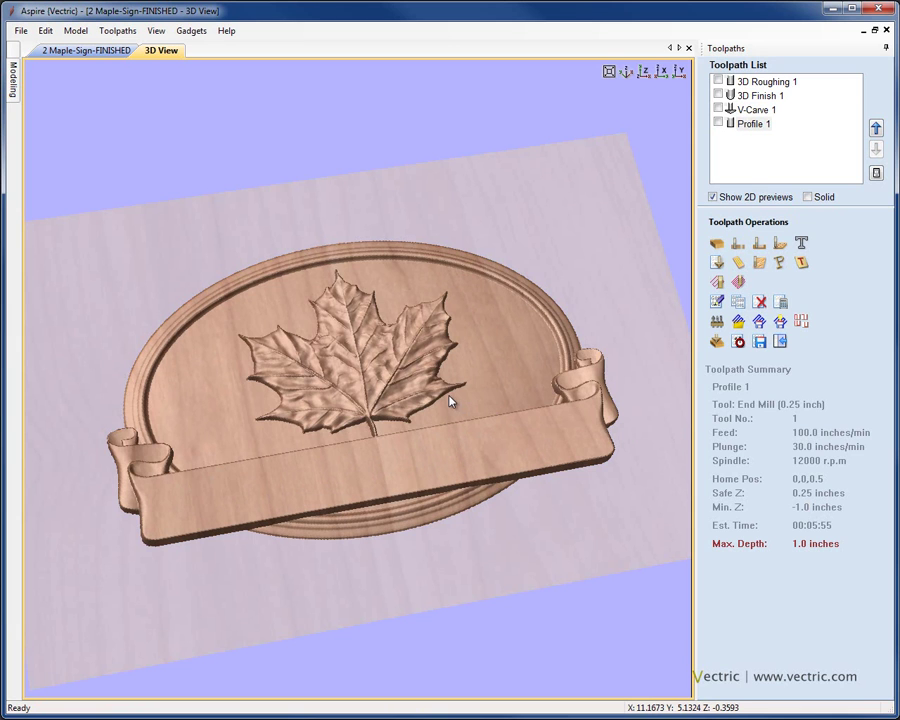
scroll(442, 392, "down", 3)
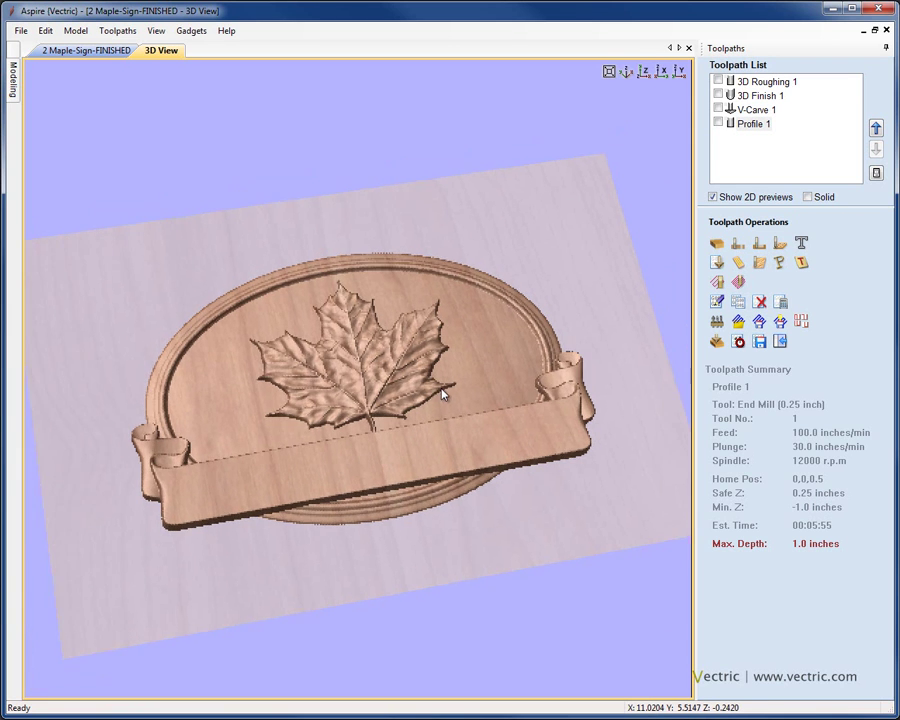
left_click(718, 343)
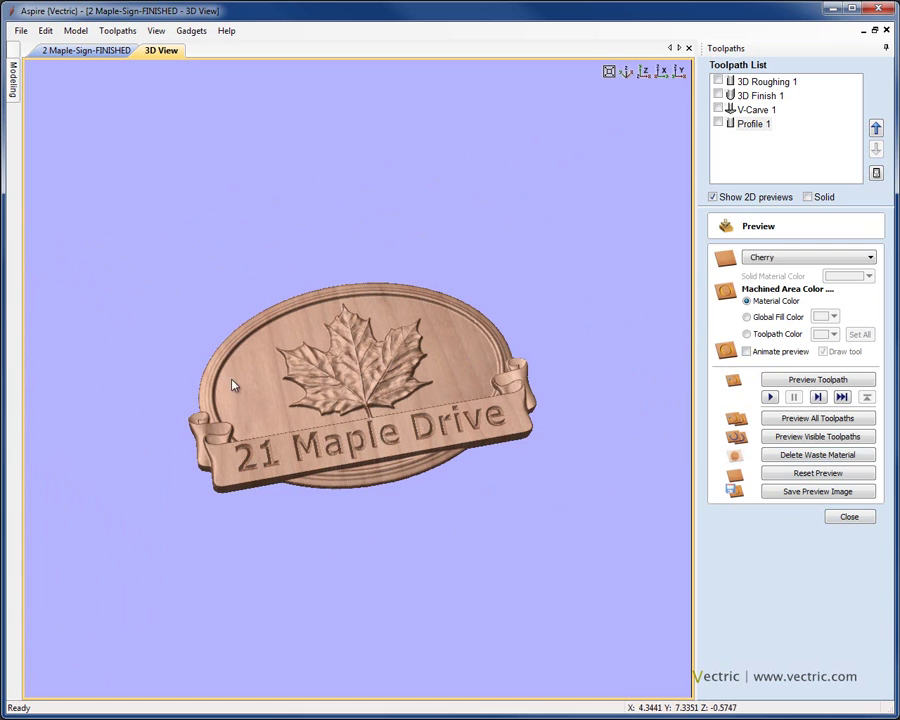
left_click(847, 517)
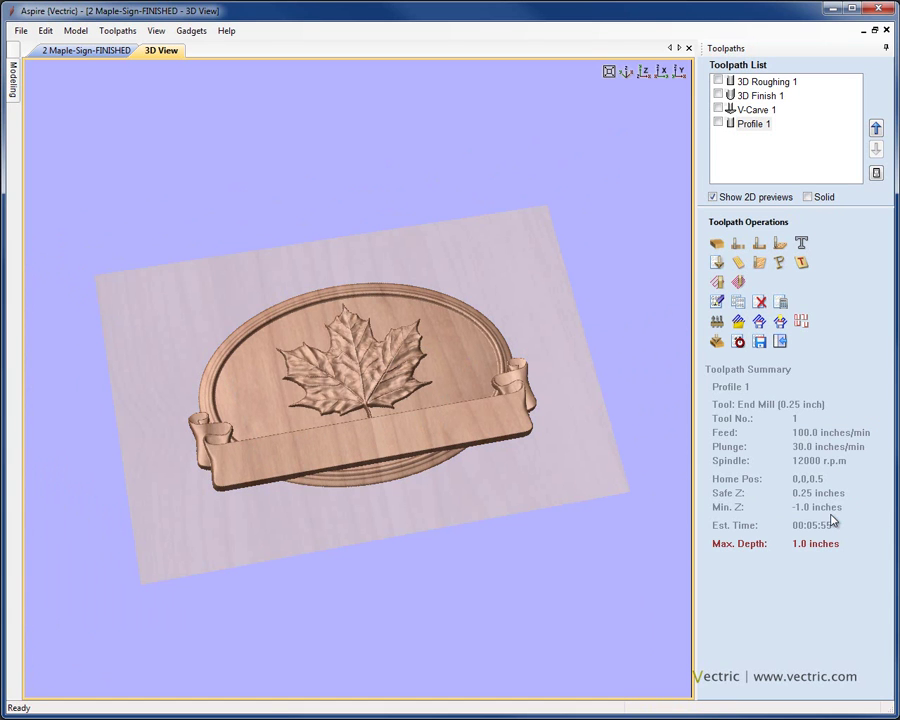
scroll(533, 388, "up", 2)
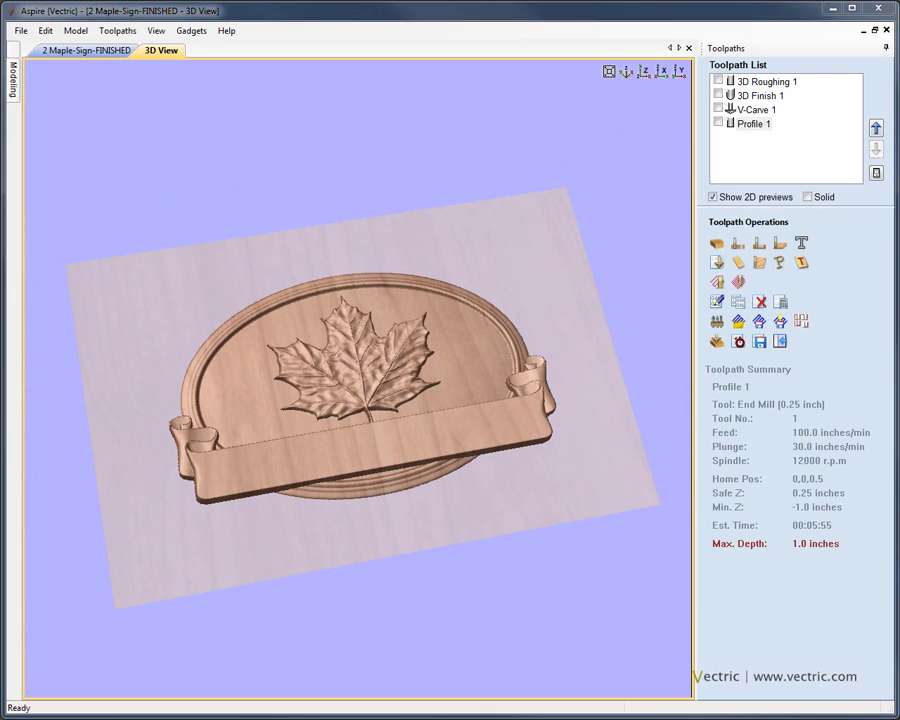
Auto-hide the Toolpaths panel, toggle the origin axes on and off, and hide the modeling plane.
left_click(885, 50)
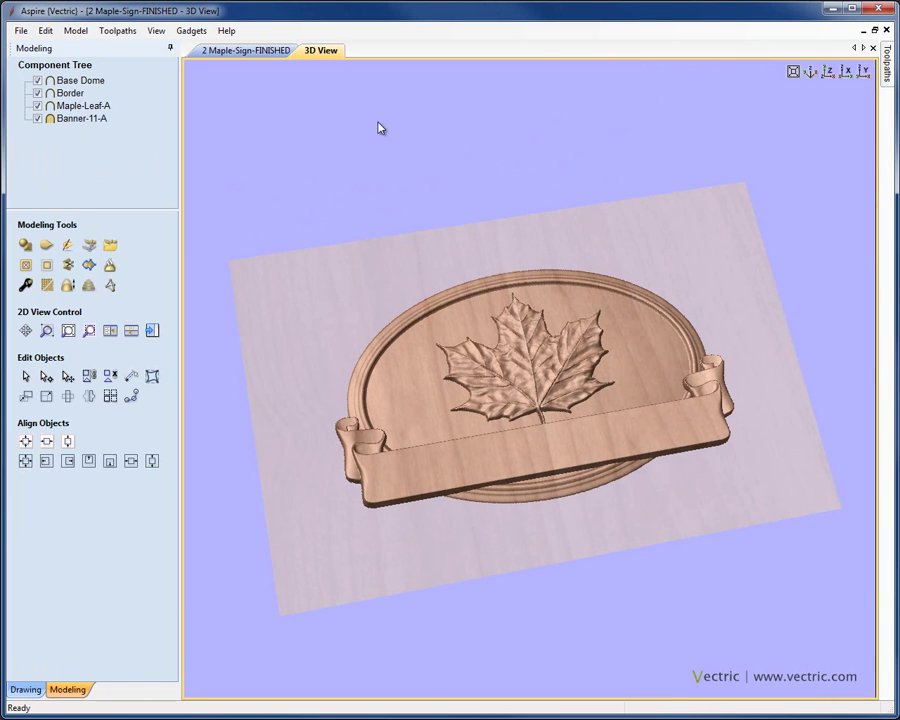
left_click(158, 32)
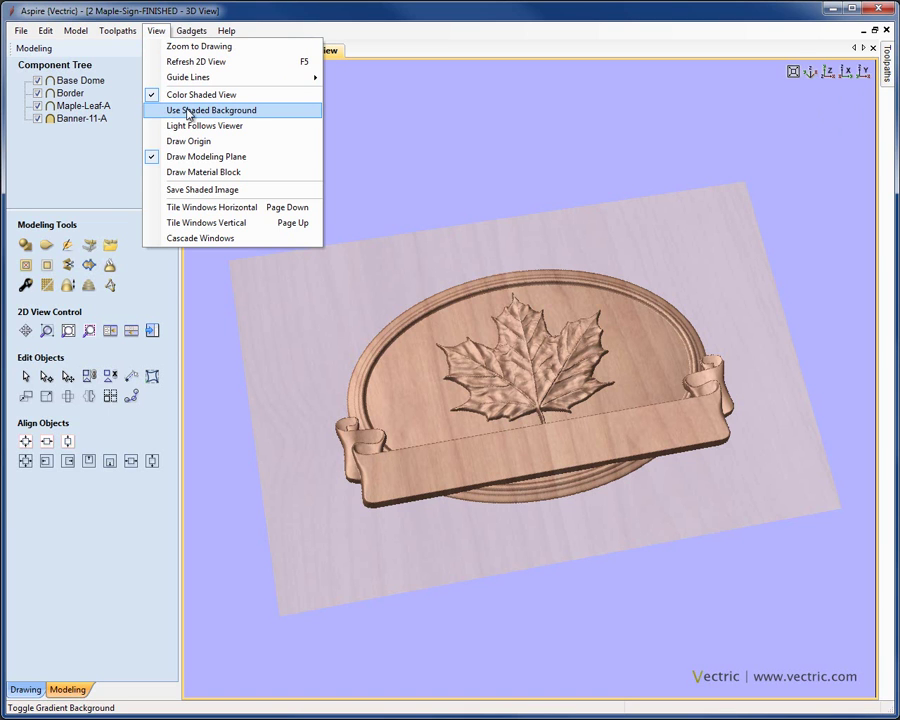
left_click(188, 142)
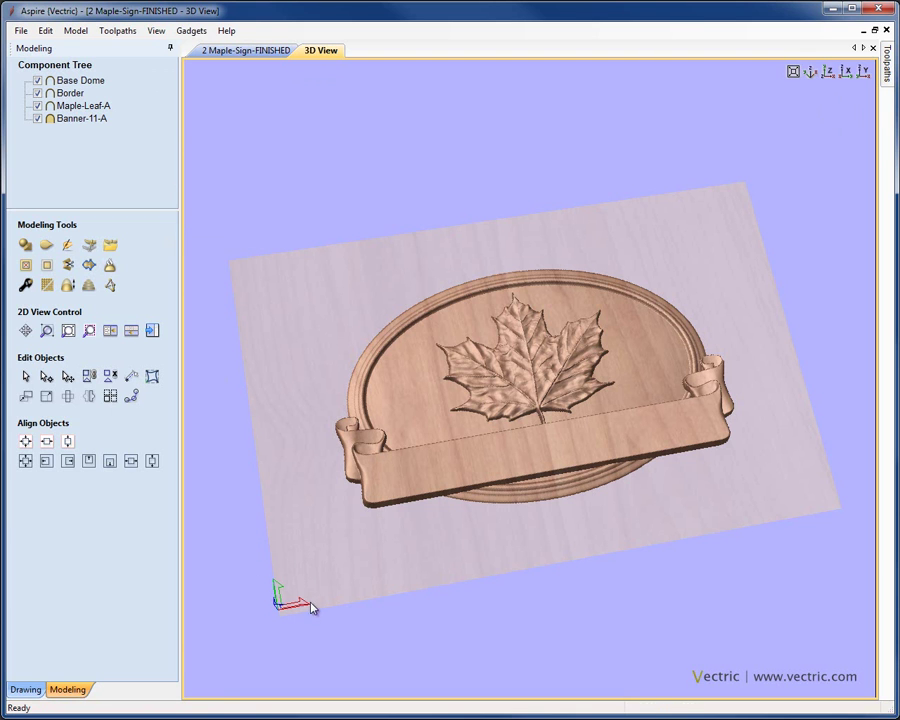
left_click(156, 31)
left_click(169, 145)
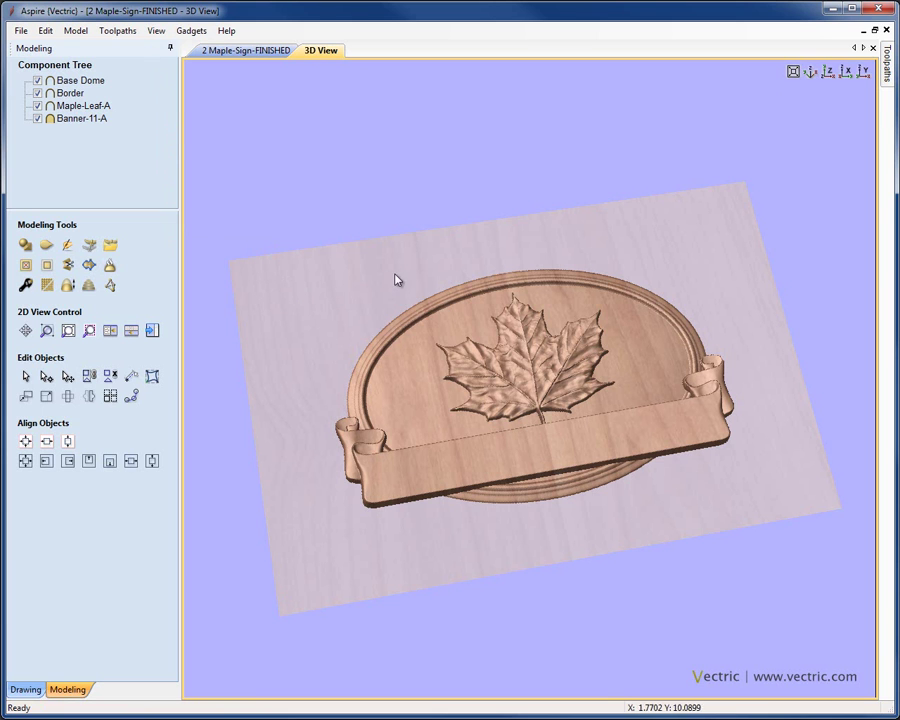
left_click(156, 31)
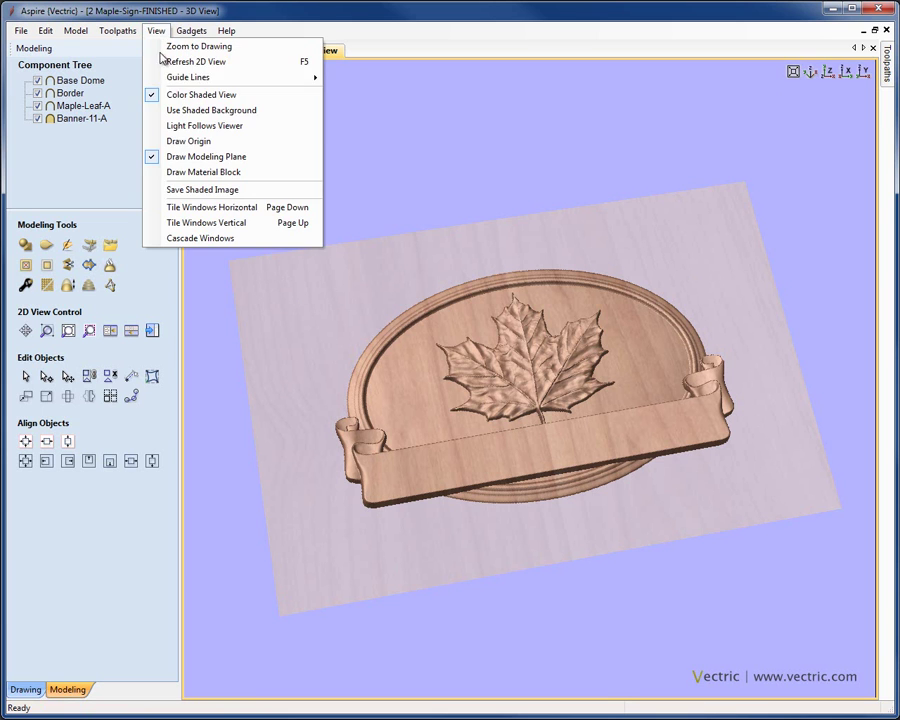
left_click(185, 158)
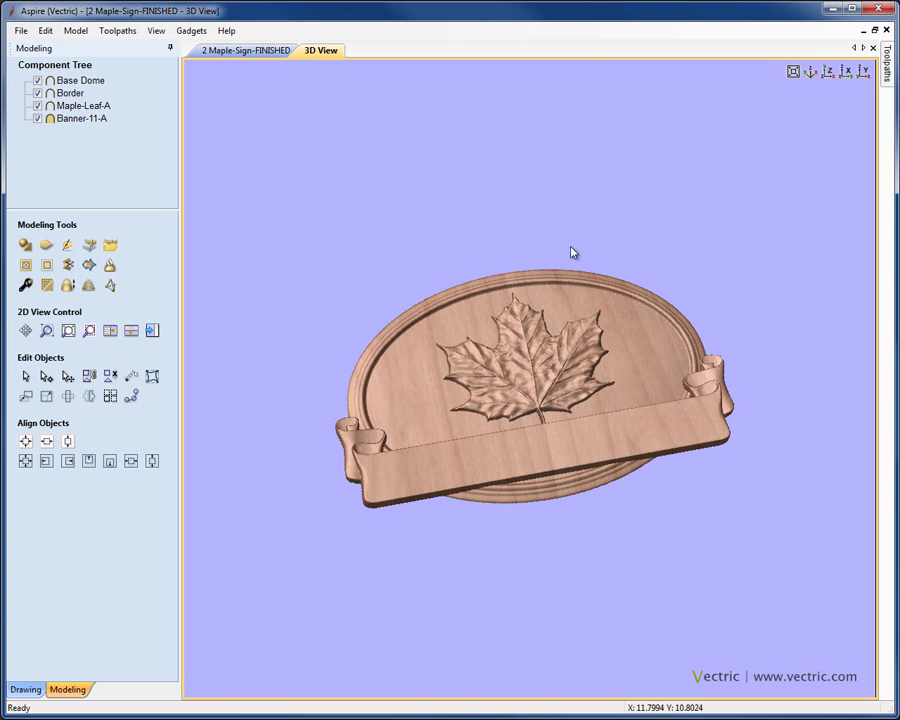
scroll(538, 411, "up", 5)
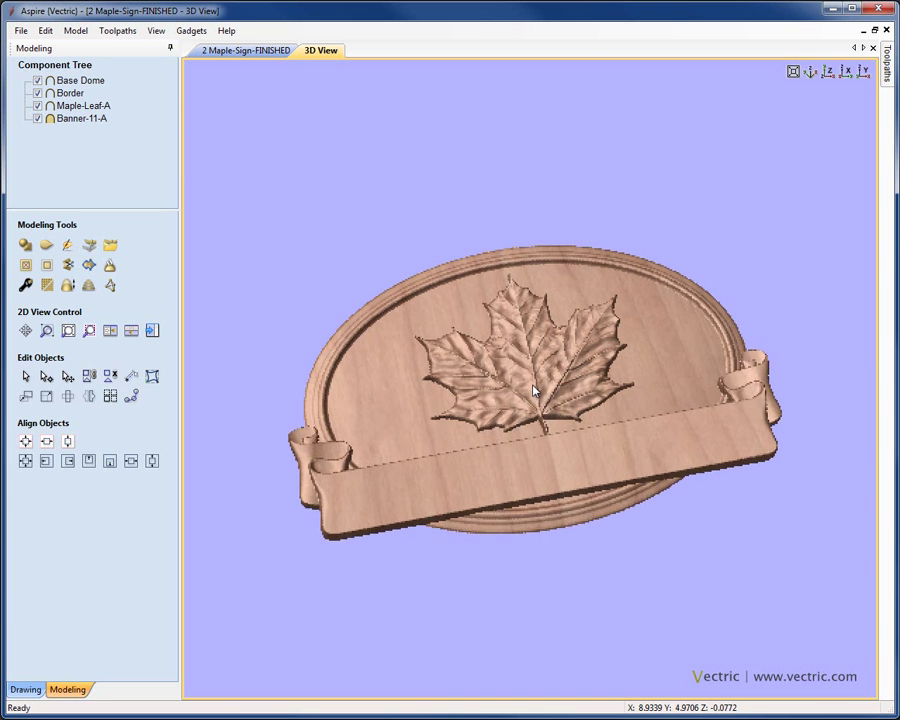
left_click_drag(590, 511, 444, 410)
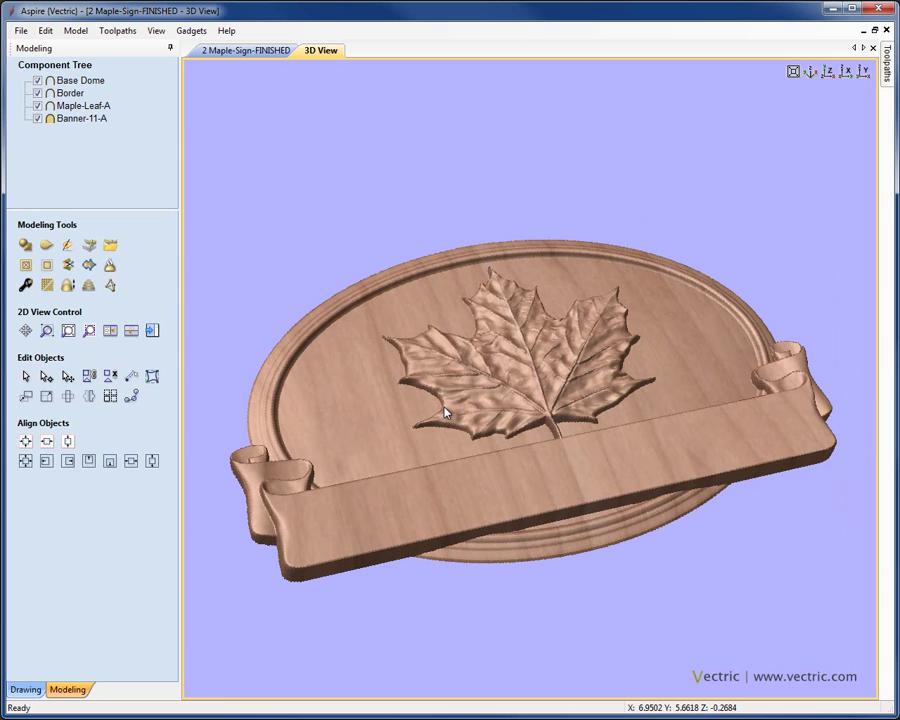
left_click(155, 31)
left_click(190, 190)
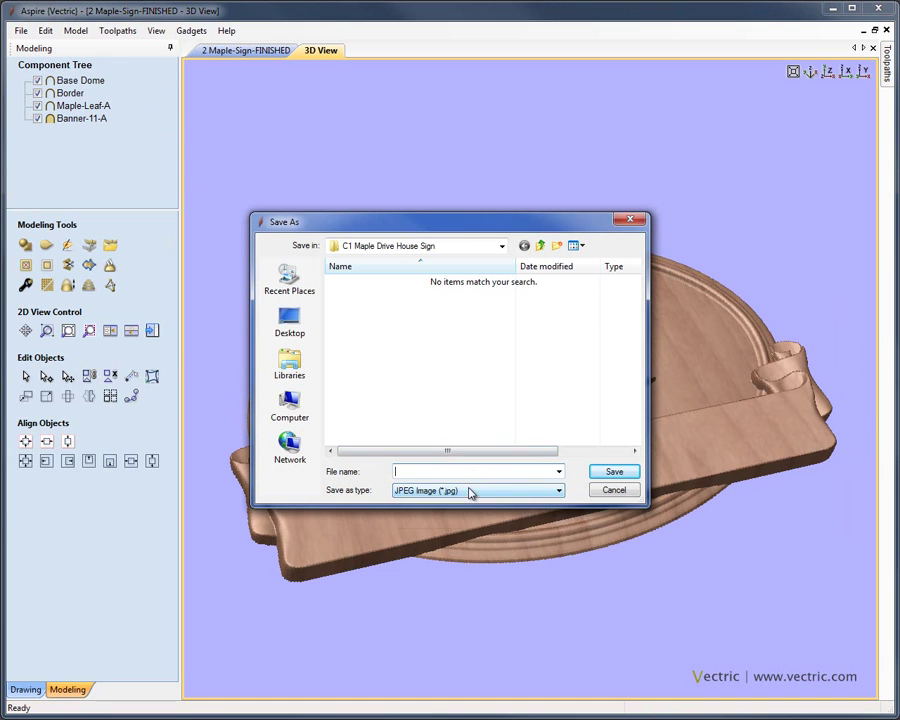
left_click(470, 490)
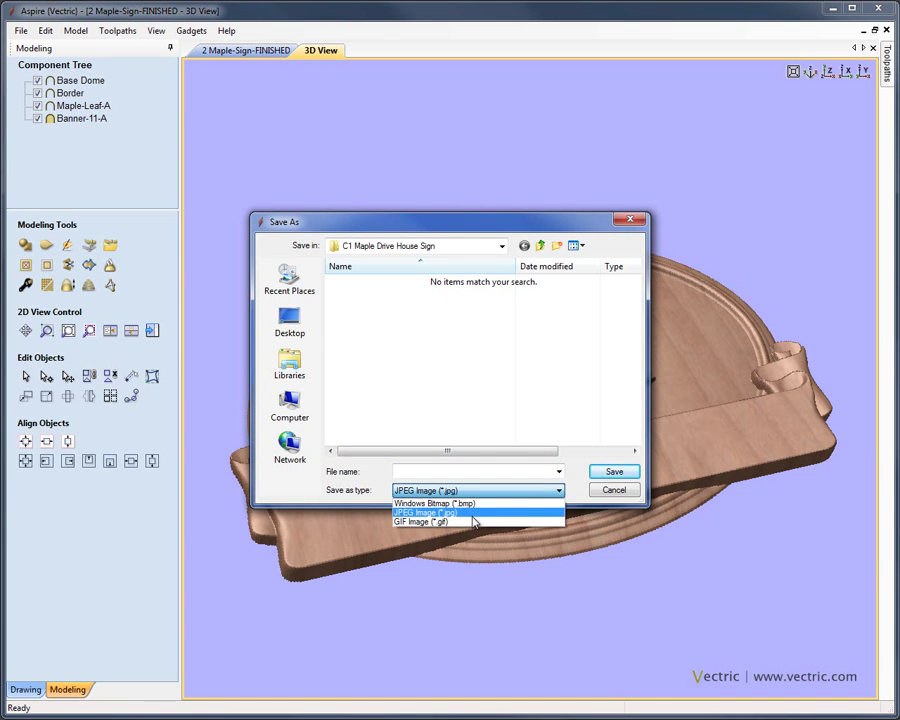
left_click(472, 513)
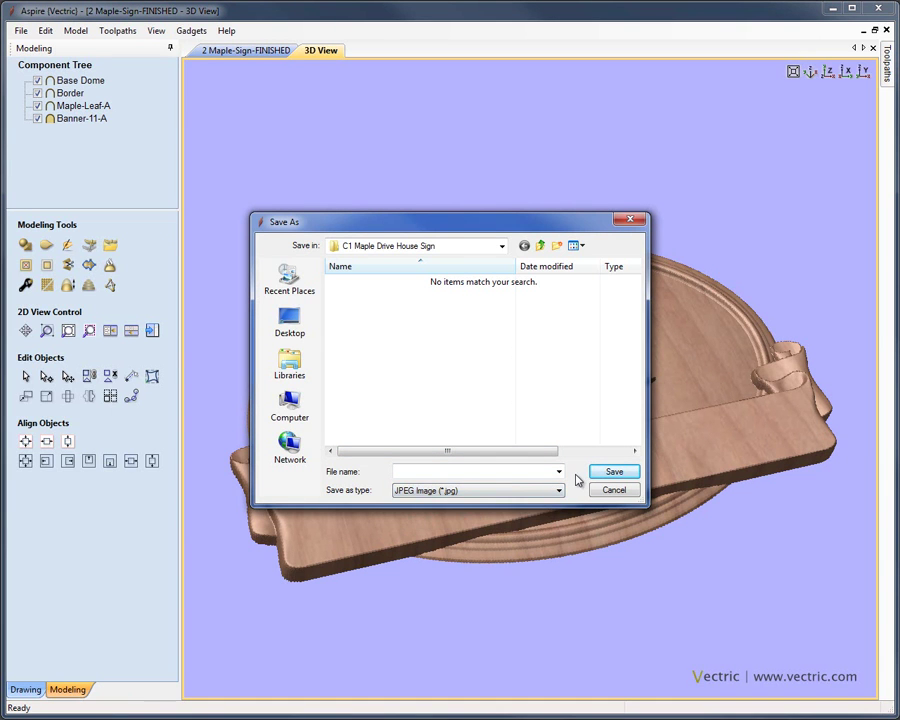
left_click(612, 489)
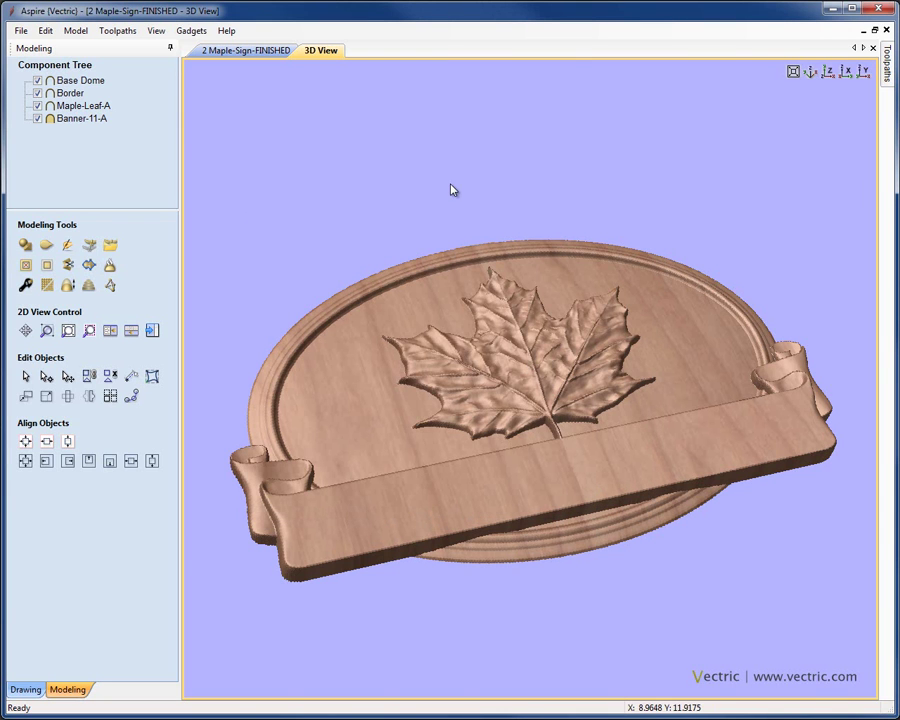